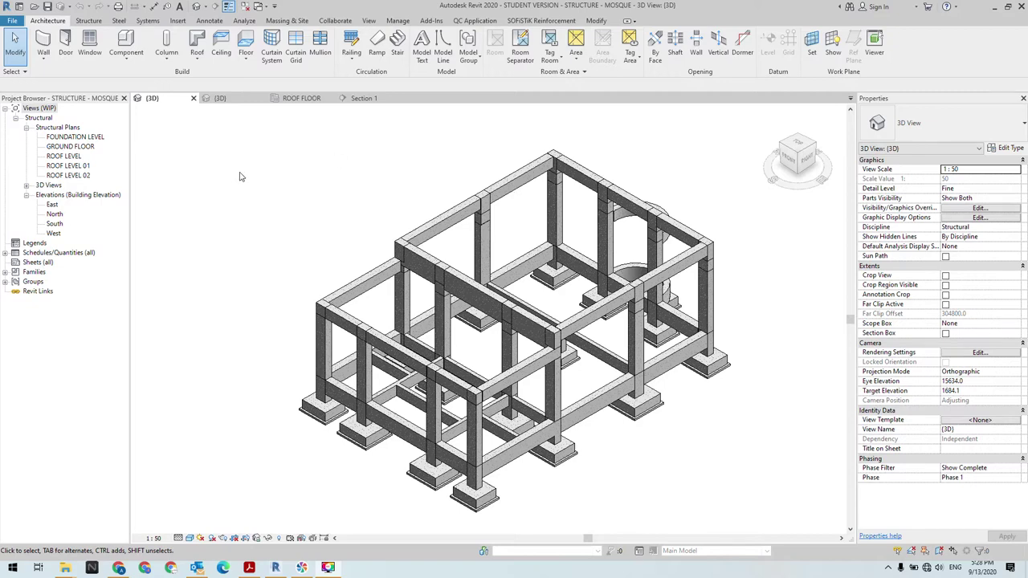
Step: Switch to the other project's 3D view showing the precast double-tee roof slabs
mouse_move(217, 98)
click(229, 100)
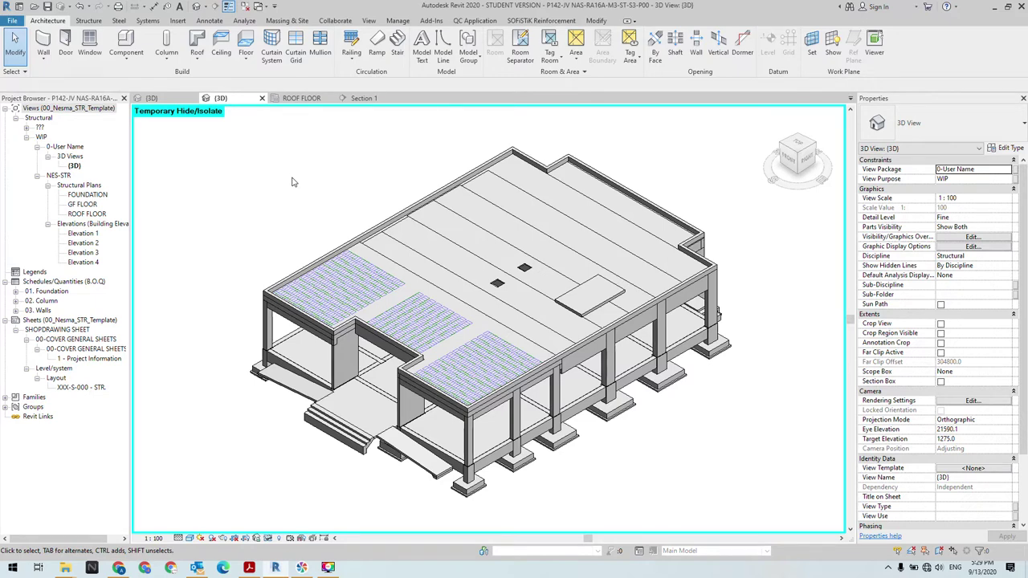
Step: Open Section 1 from ROOF FLOOR, inspect the corbel beam and double-tee slab, then return
click(305, 97)
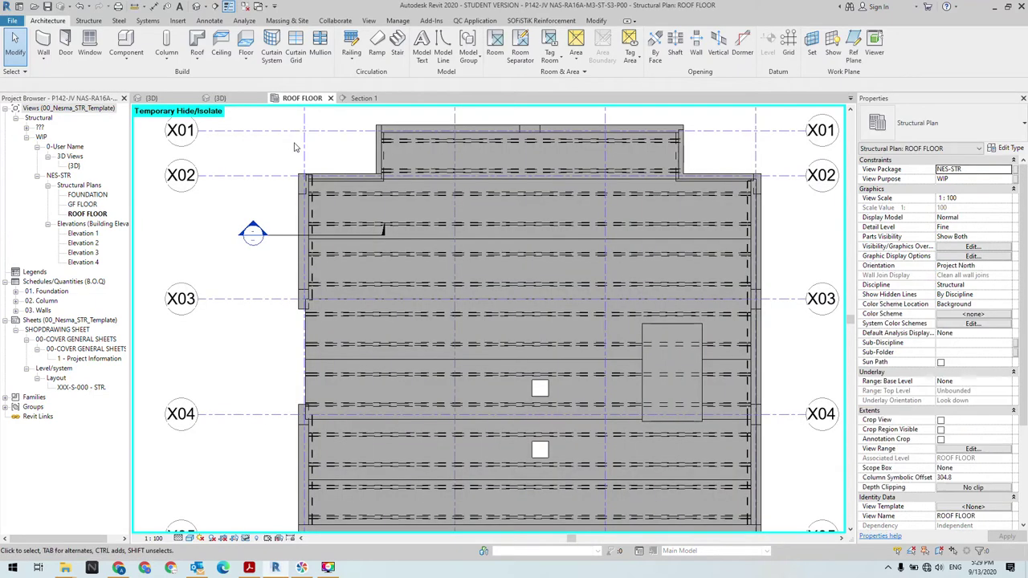
double_click(291, 245)
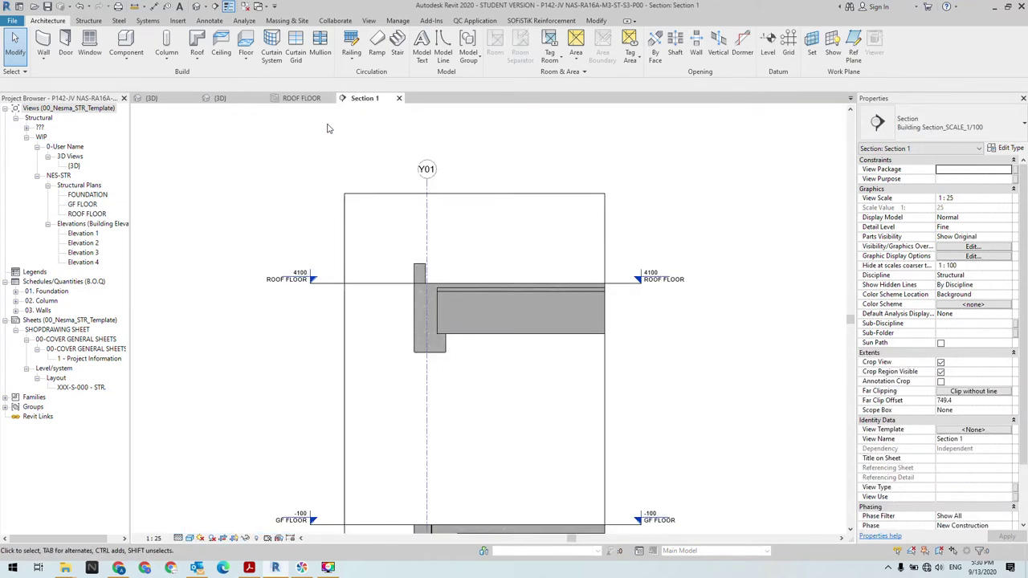
click(432, 353)
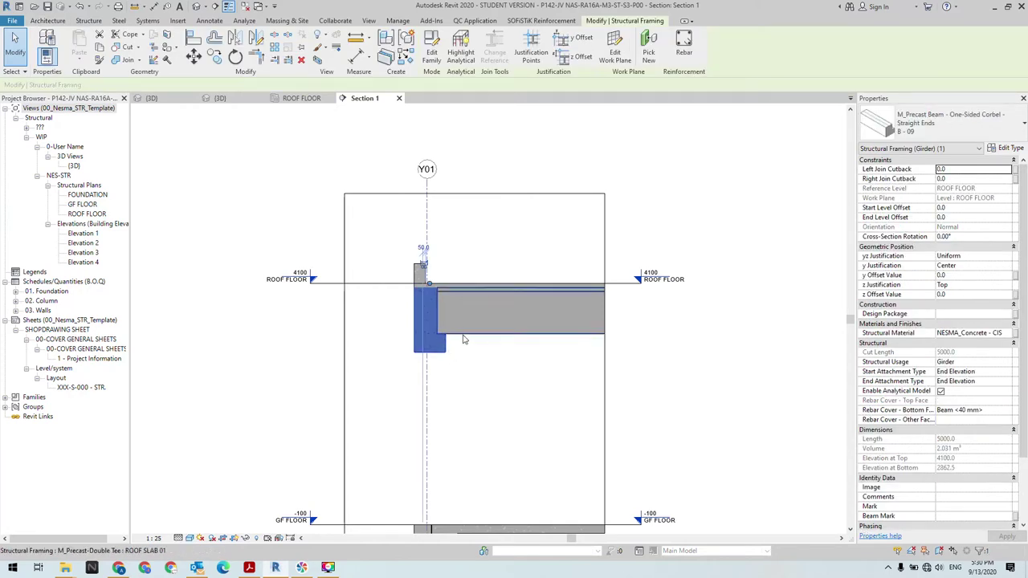
click(464, 337)
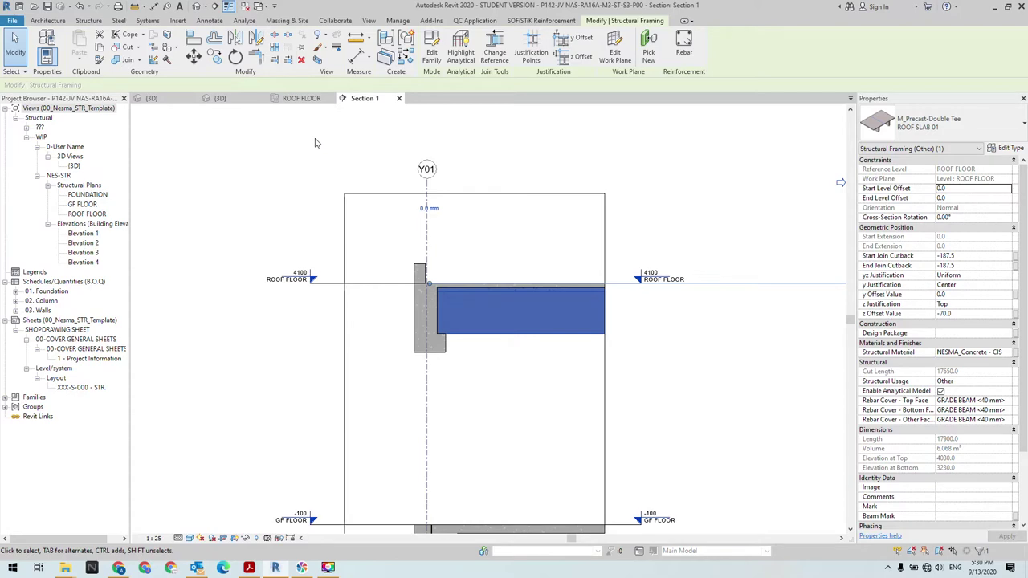
click(302, 99)
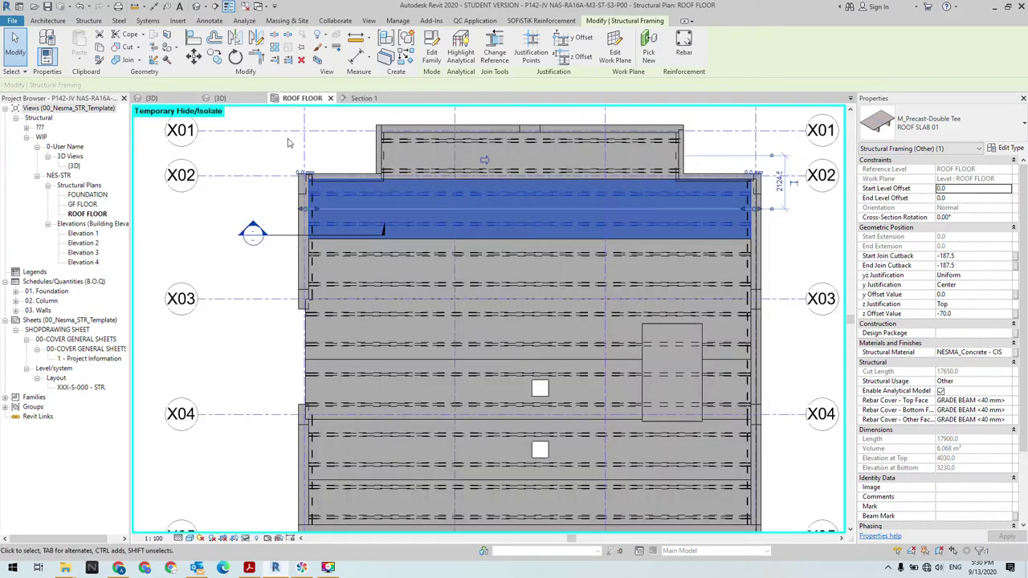
click(207, 223)
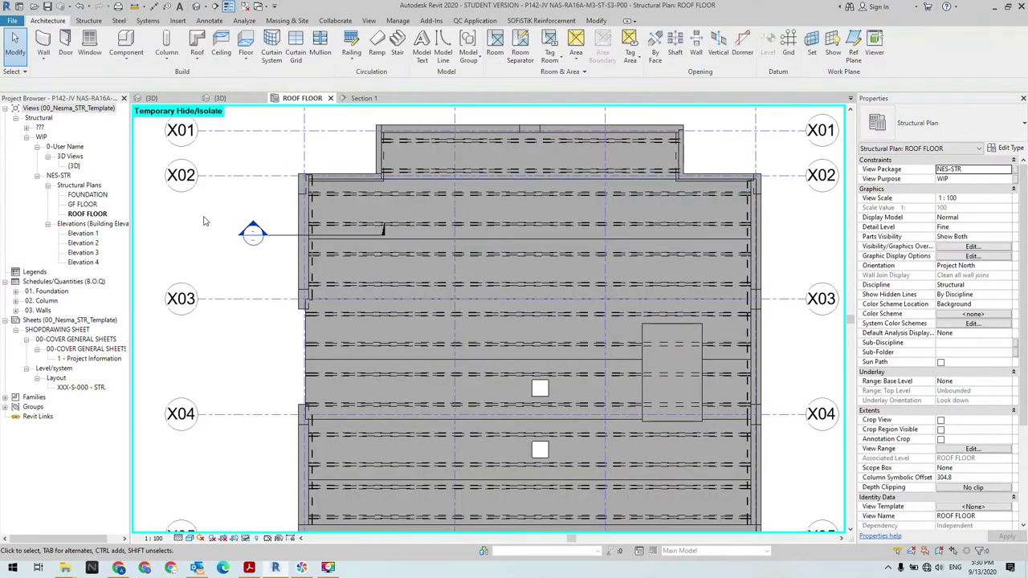
Step: Browse the Load Family library to US Metric > Structural Framing > Precast Concrete
click(177, 20)
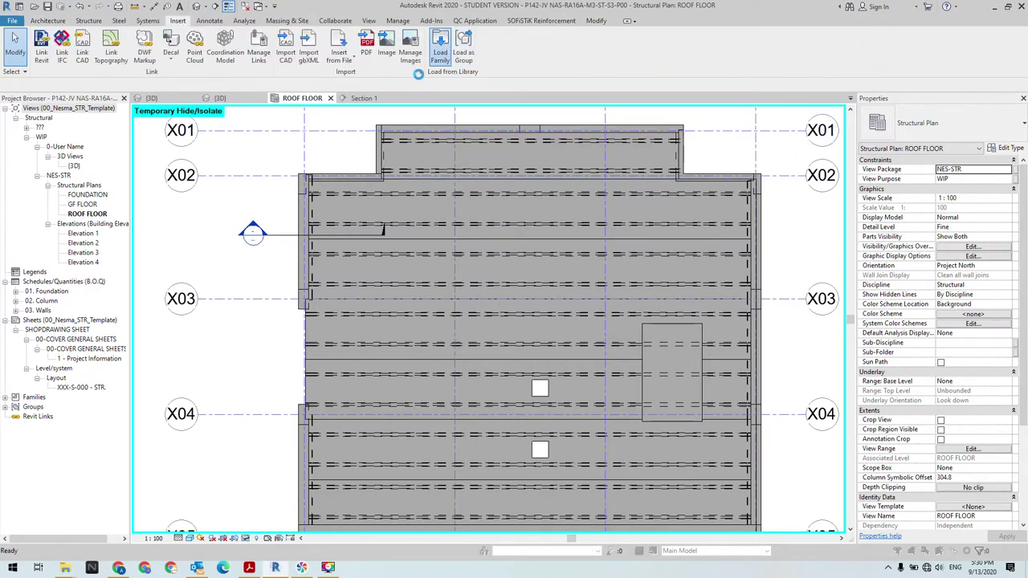
key(BackSpace)
key(BackSpace)
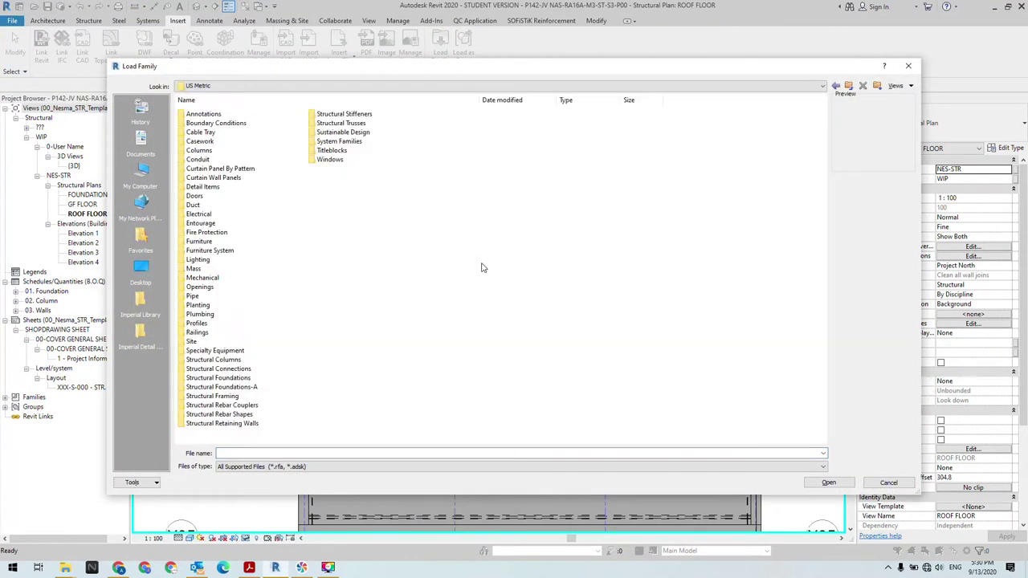
key(BackSpace)
double_click(215, 123)
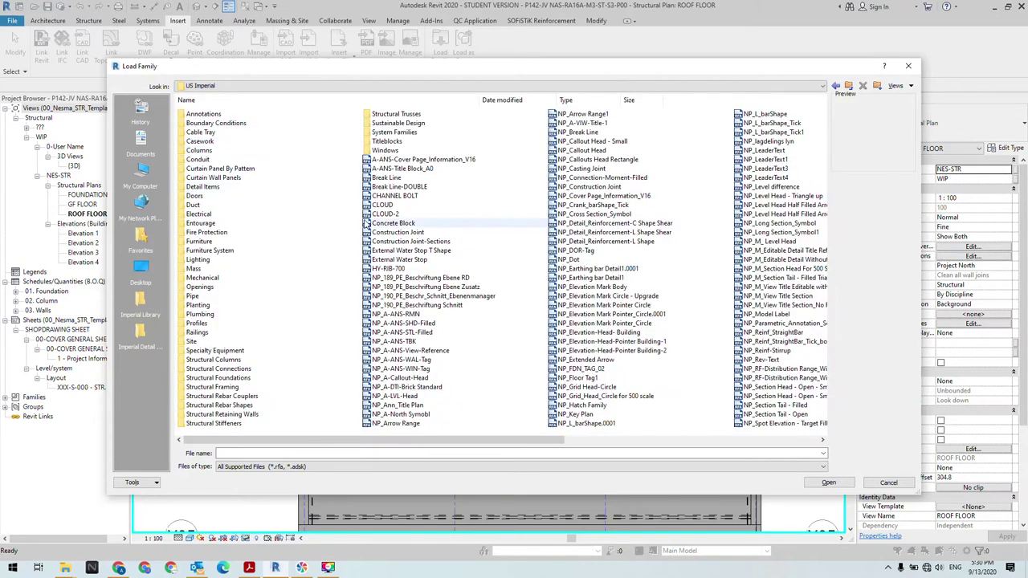
key(BackSpace)
double_click(215, 134)
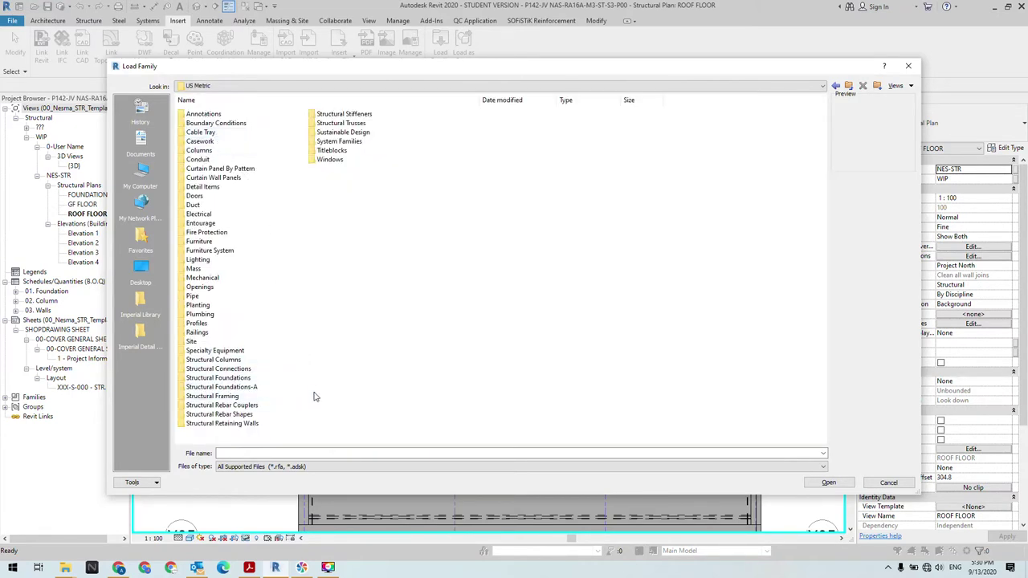
double_click(236, 397)
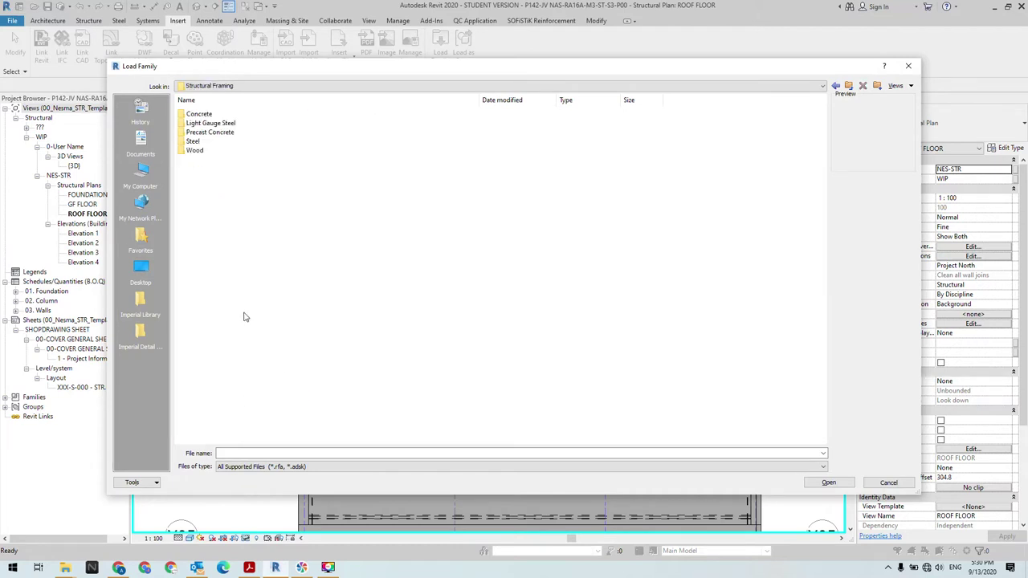
double_click(205, 114)
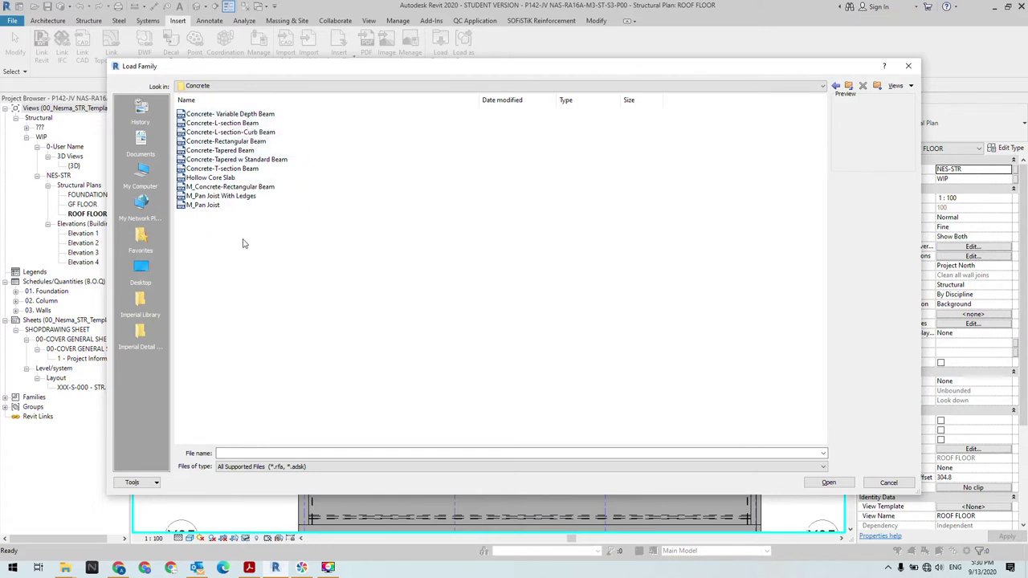
key(BackSpace)
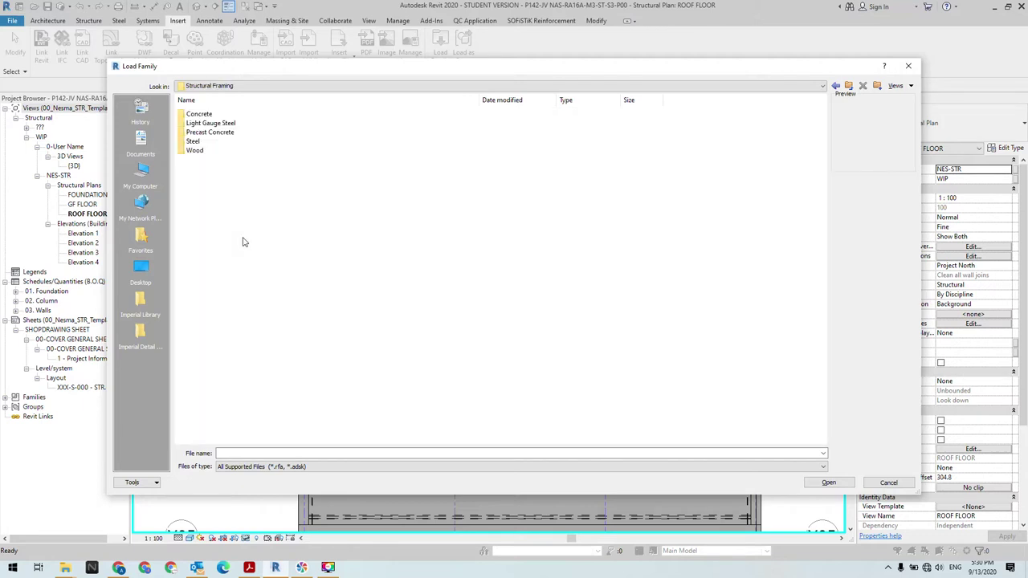
double_click(217, 134)
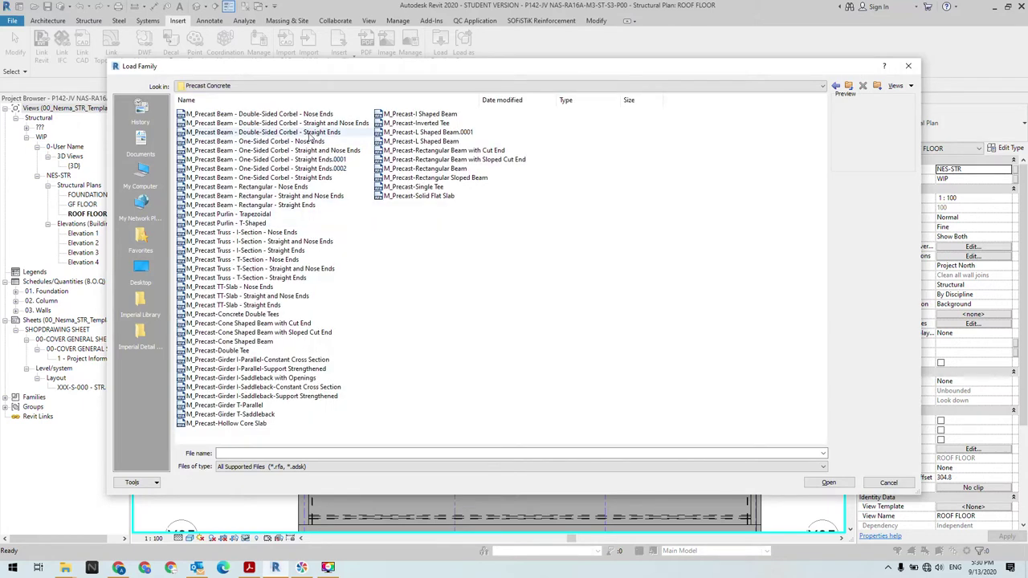
Step: Show large icons, compare the corbel families and open One-Sided Corbel - Straight Ends
right_click(601, 198)
mouse_move(626, 204)
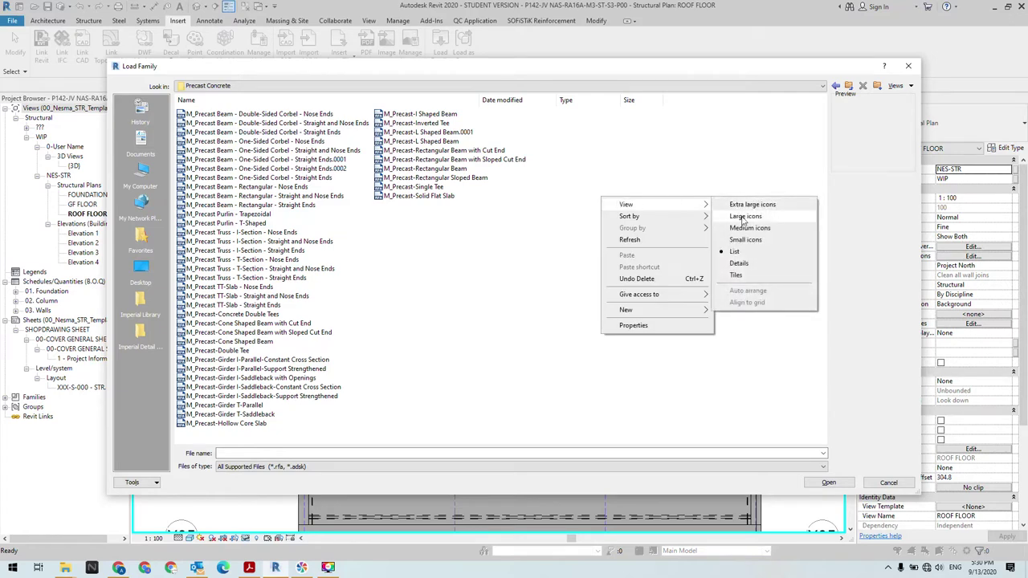
click(727, 214)
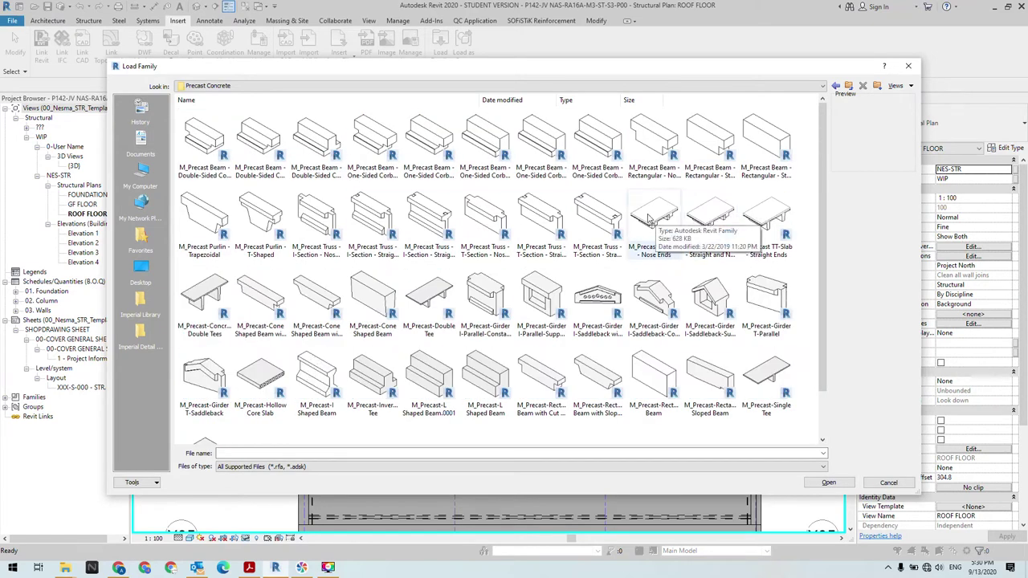
click(323, 148)
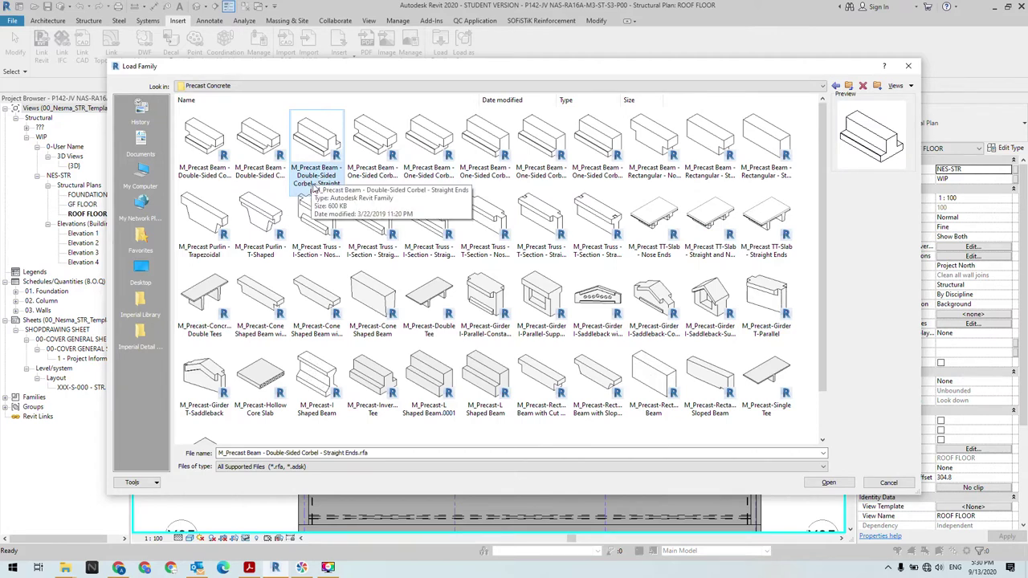
click(482, 152)
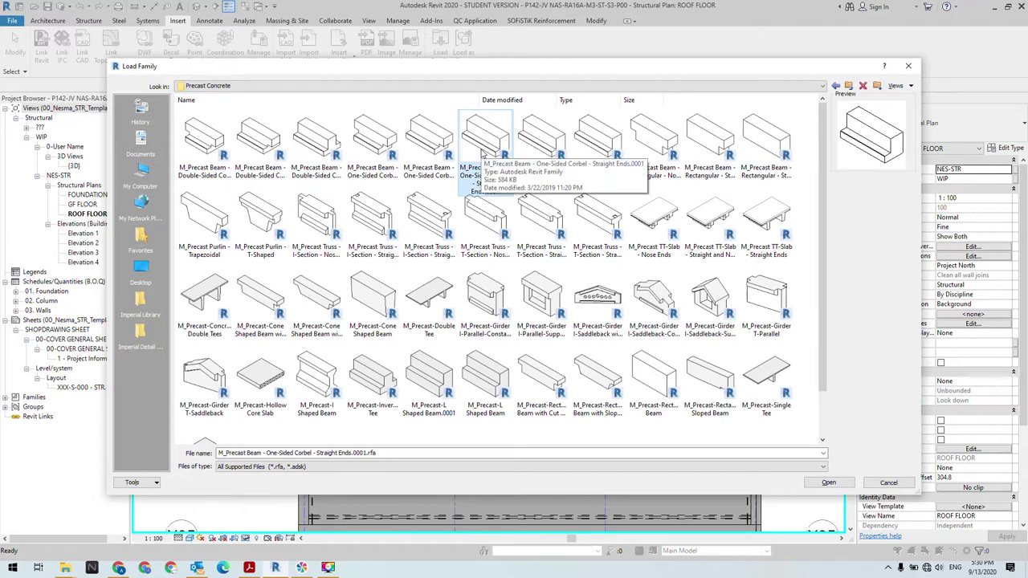
click(546, 145)
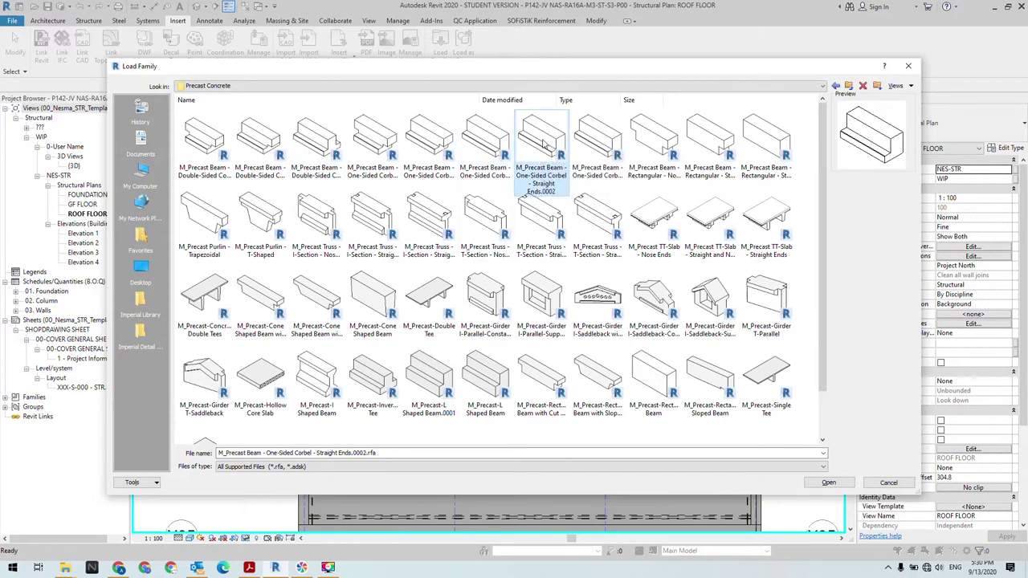
click(601, 145)
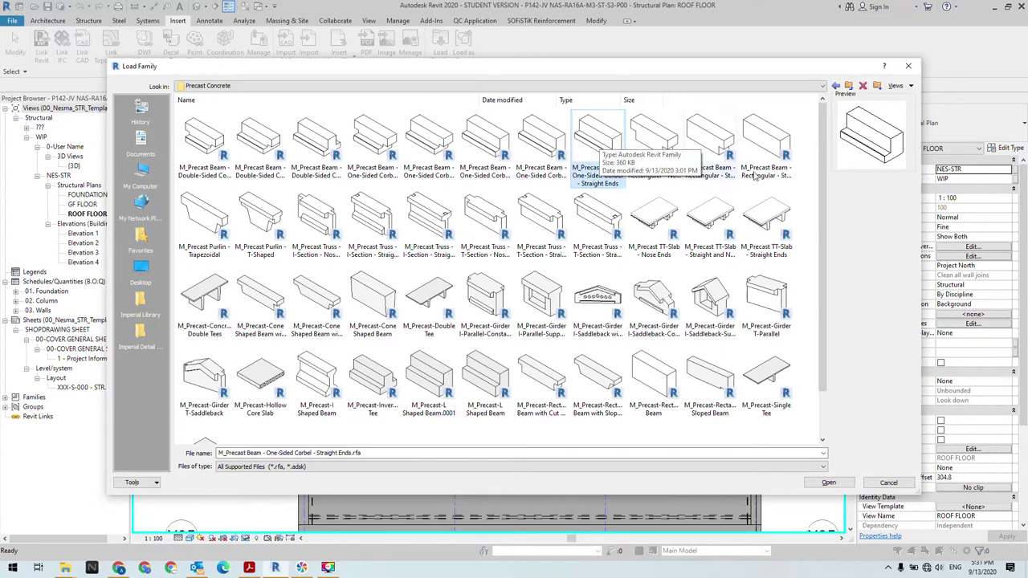
click(828, 483)
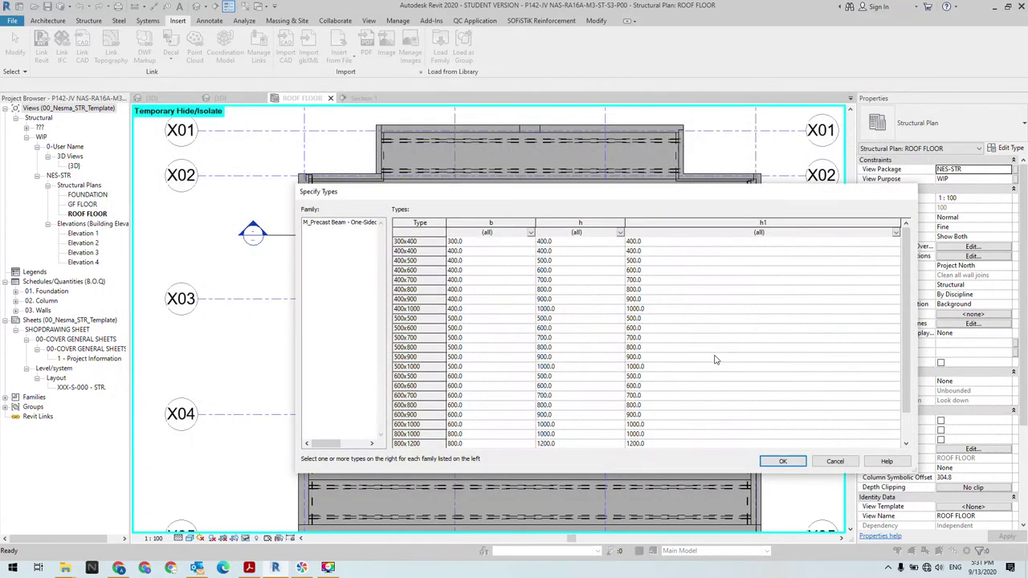
Step: Accept the listed types and overwrite the existing corbel family version
click(784, 464)
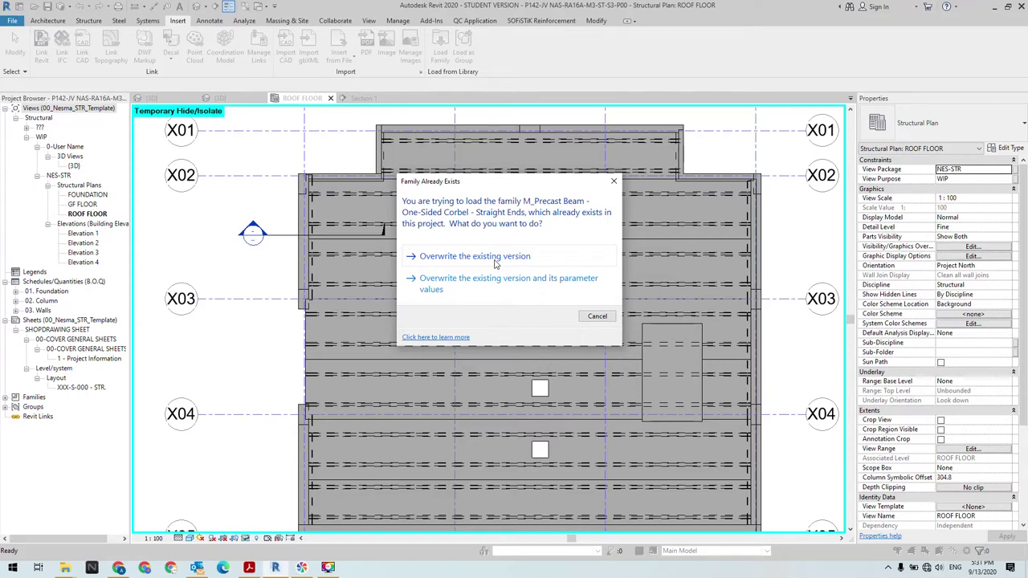
click(496, 263)
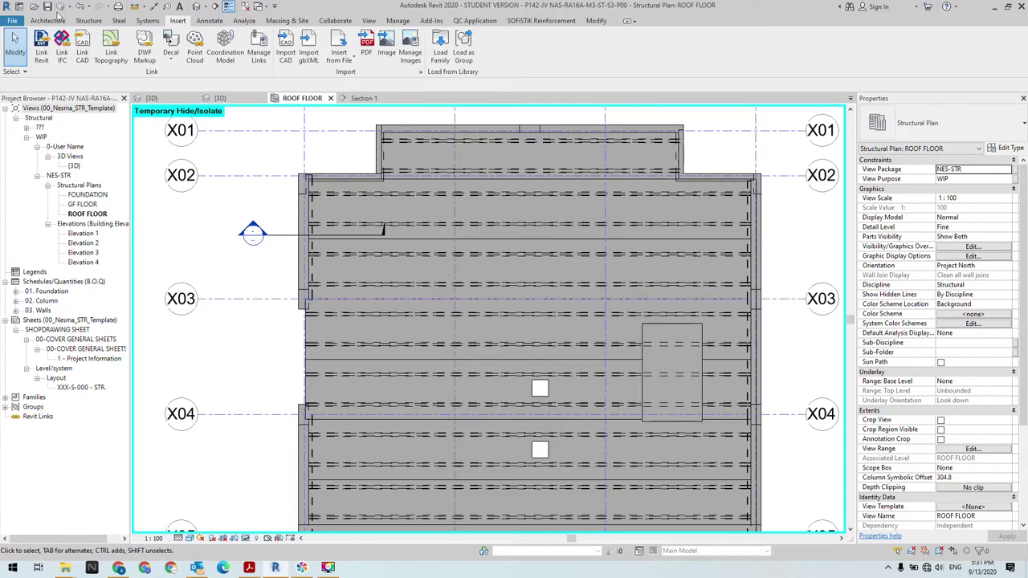
Step: Start the Beam tool with the One-Sided Corbel type B8 (400X1200)
click(88, 20)
click(41, 48)
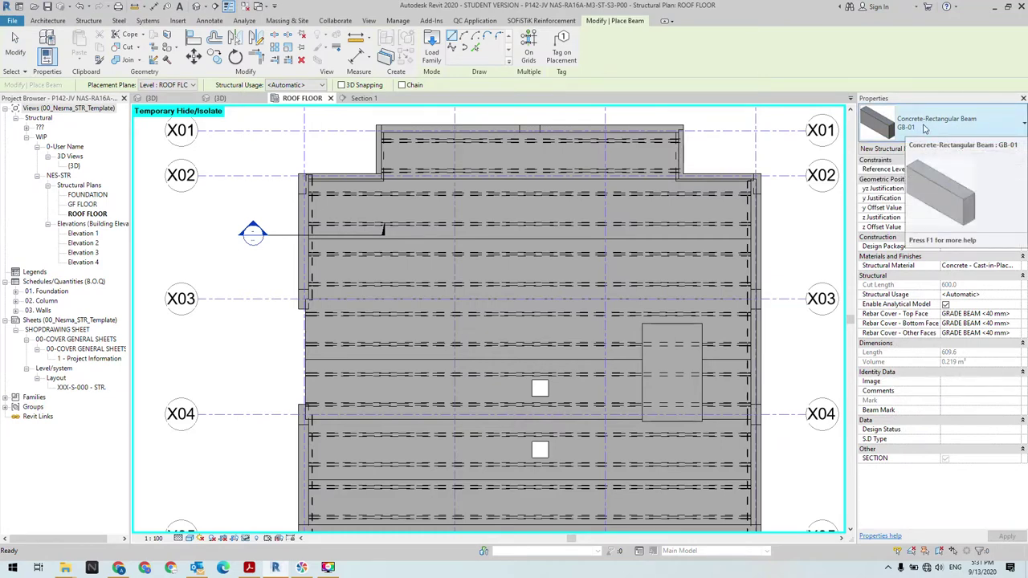
click(957, 129)
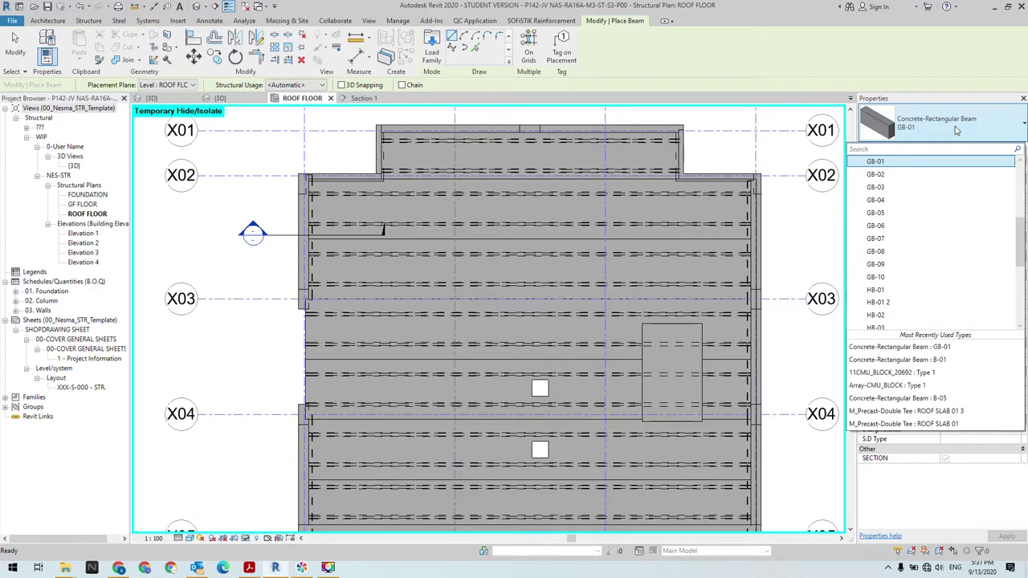
scroll(977, 195, up, 3)
scroll(977, 196, up, 2)
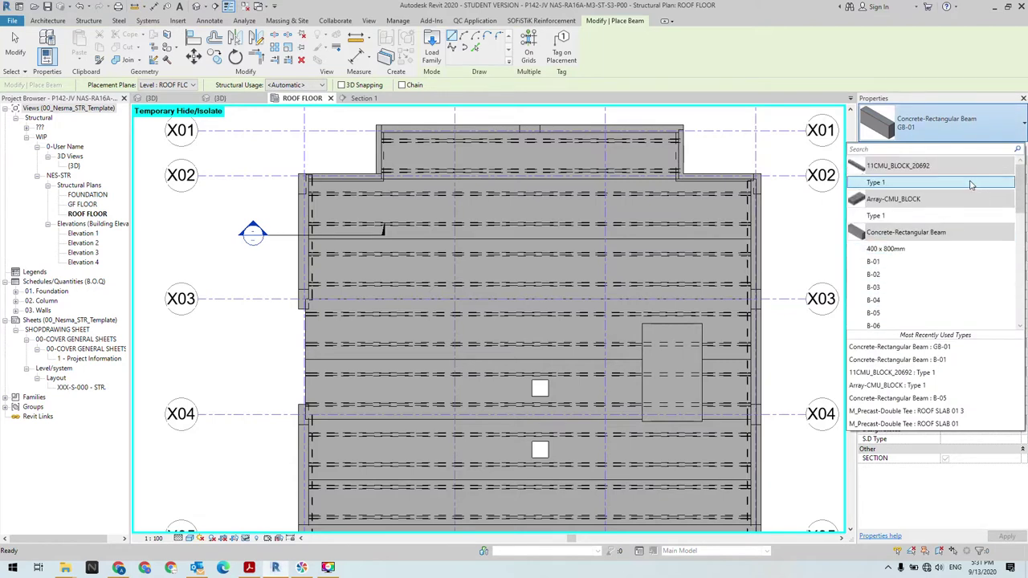
scroll(970, 192, down, 3)
scroll(963, 190, down, 3)
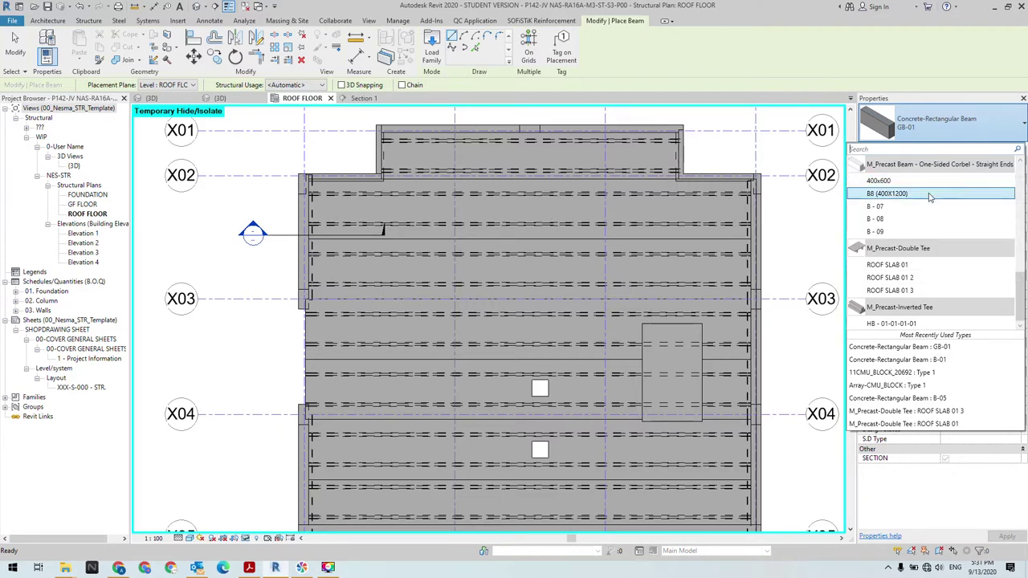
click(934, 193)
Step: Duplicate corbel type B8 as a new type named B9 (400X1200)
click(1006, 148)
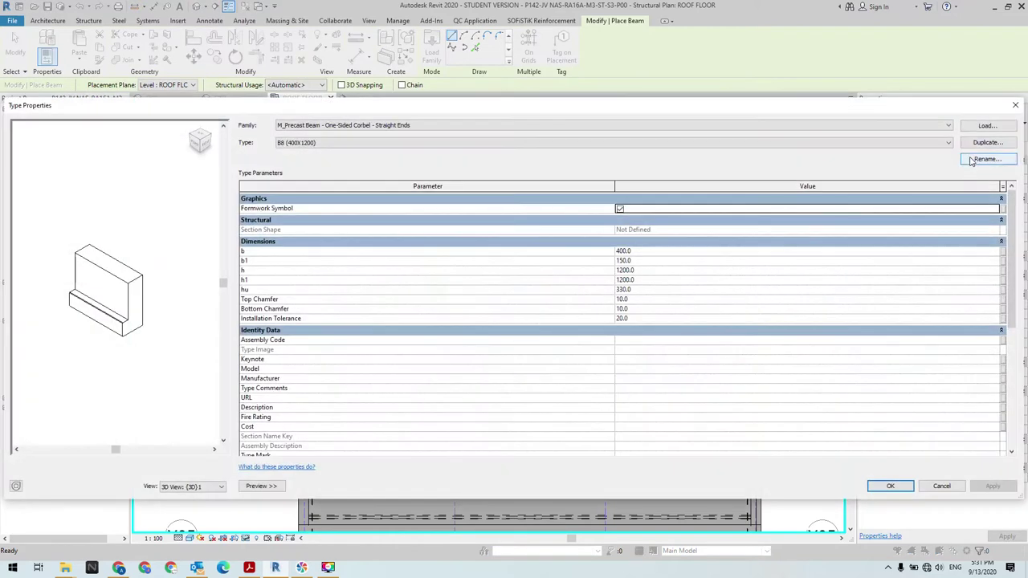
click(987, 142)
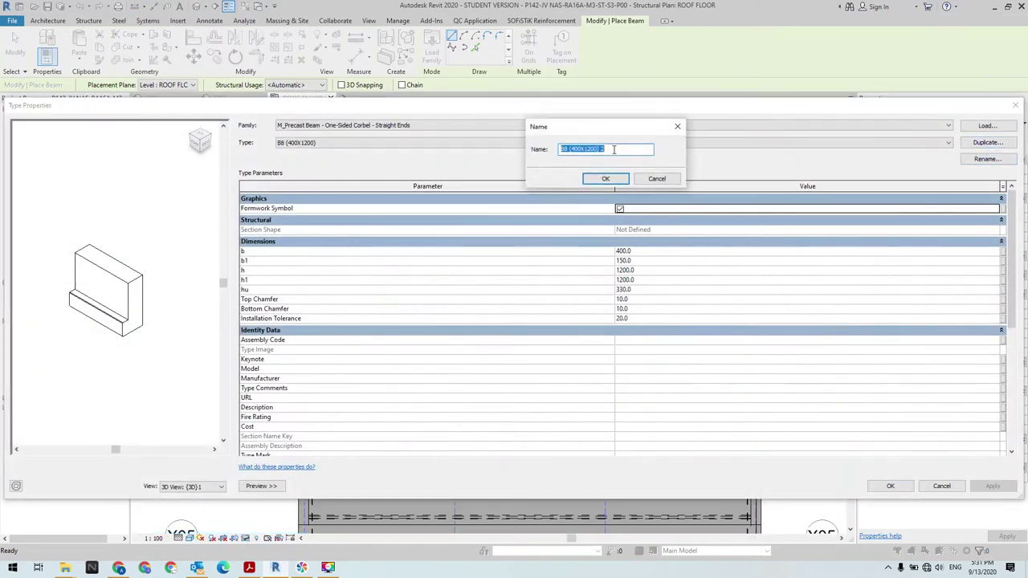
text(B9 ()
text(400)
click(604, 179)
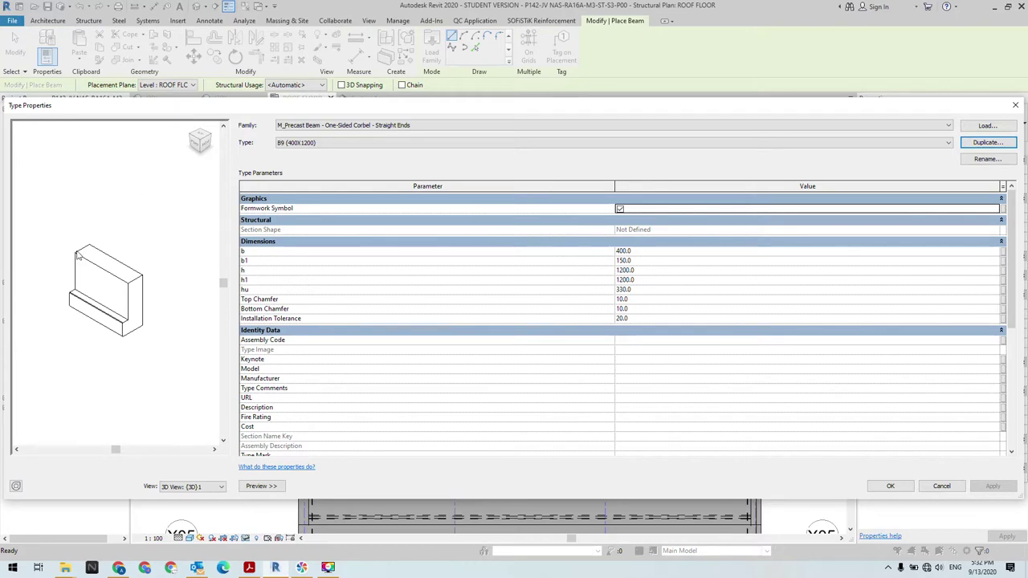
Step: Review the corbel's b, b1, h, h1 and hu values in the rotated preview, then accept
click(204, 147)
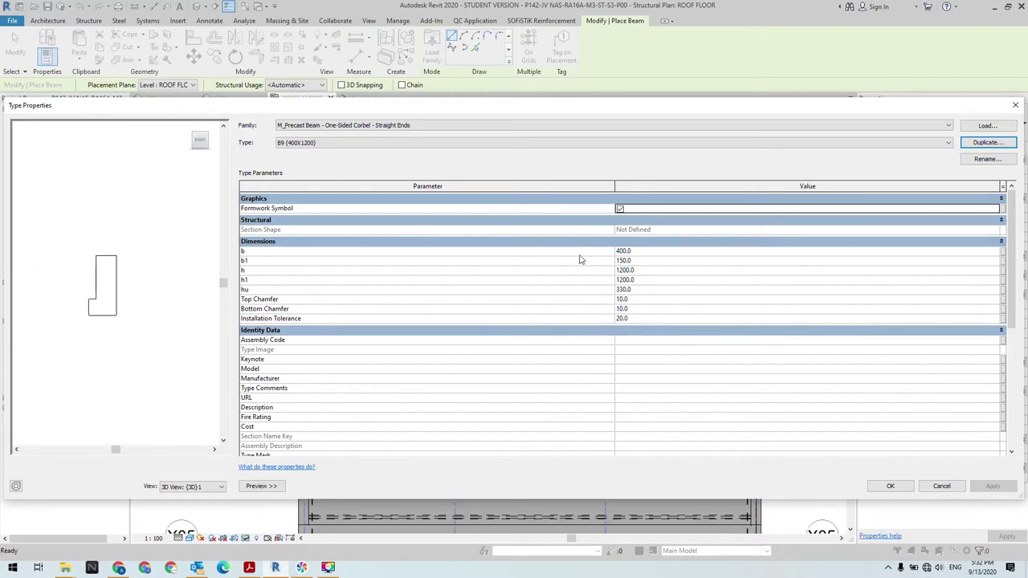
click(650, 251)
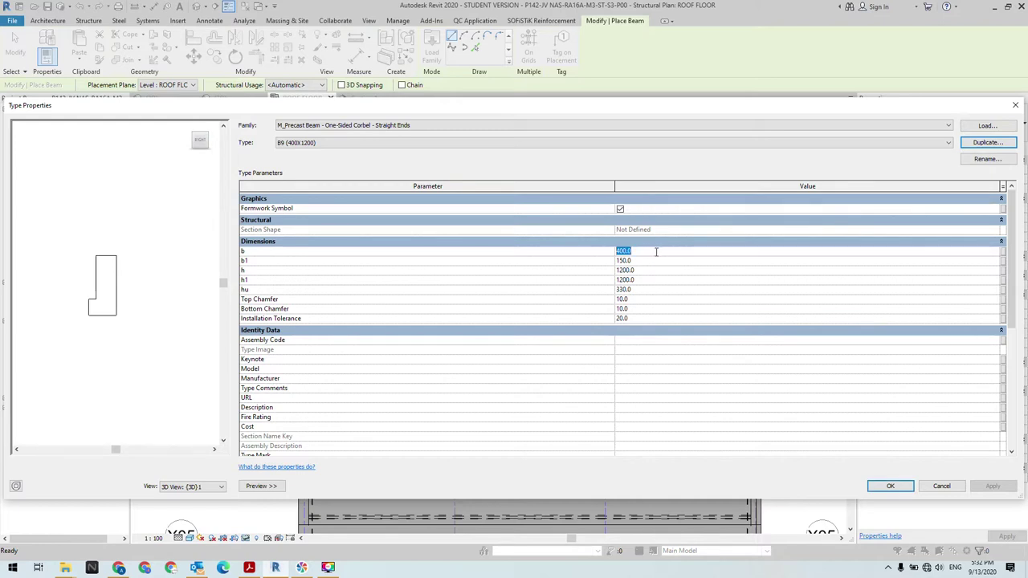
click(190, 128)
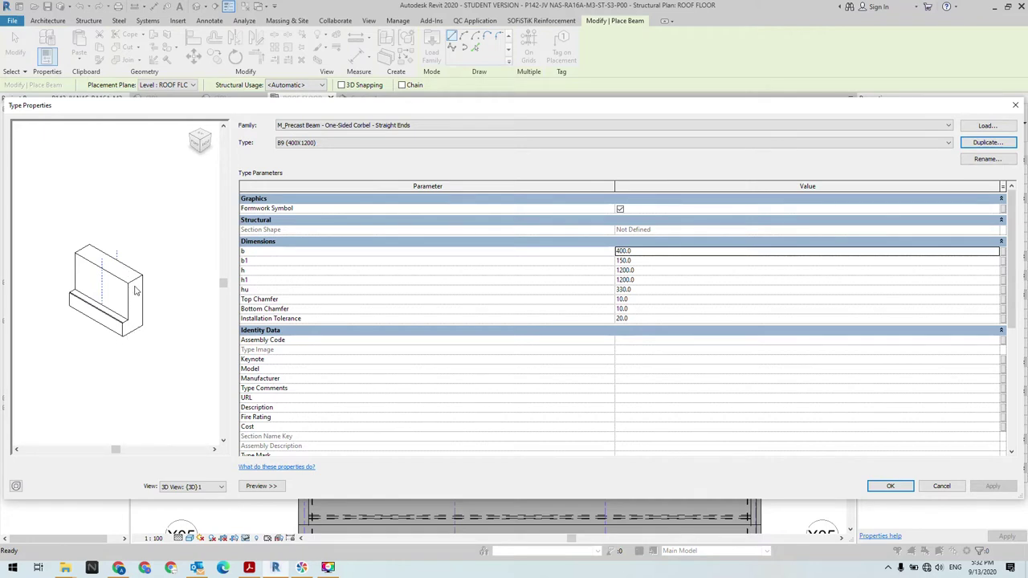
click(654, 261)
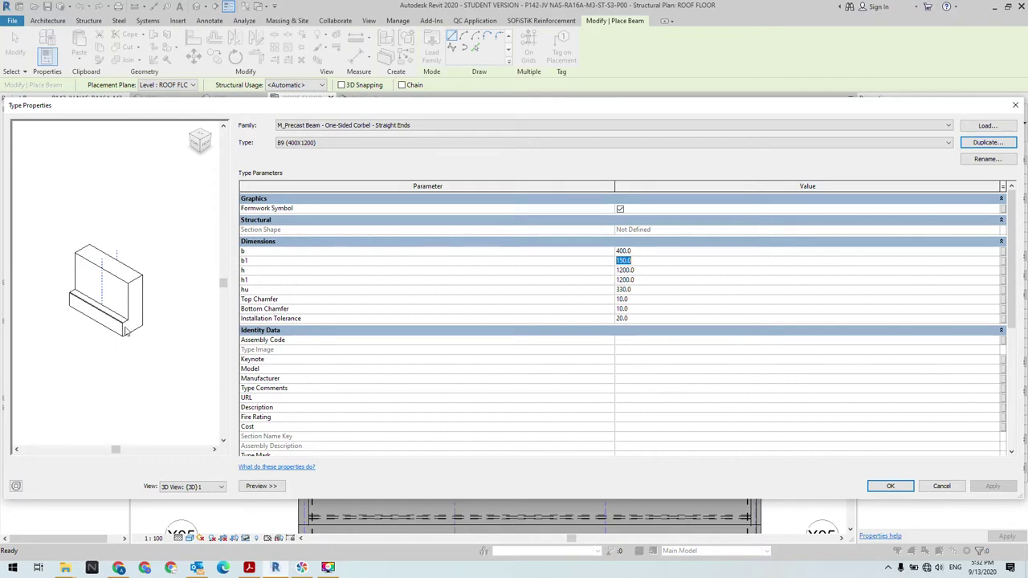
click(642, 271)
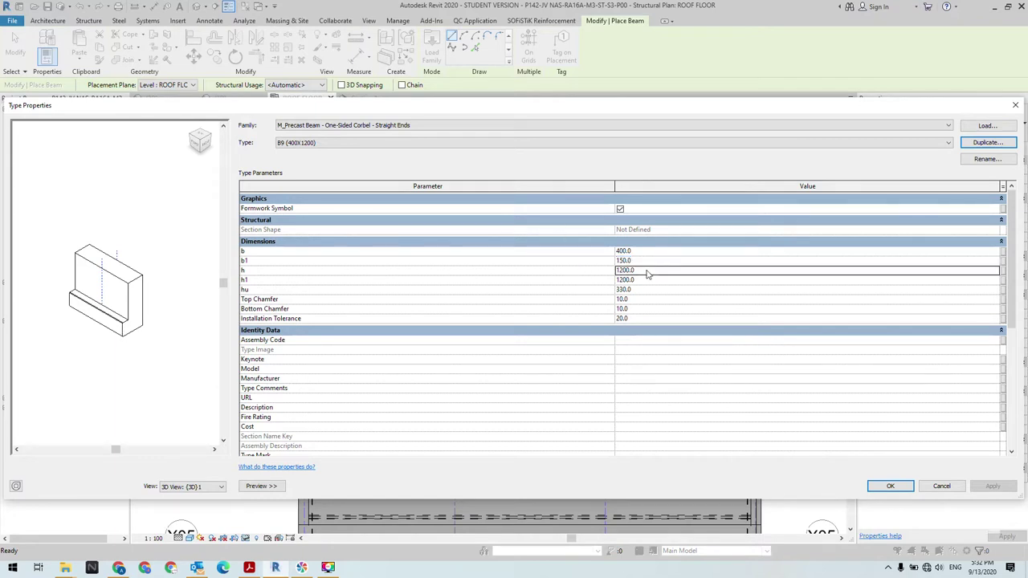
click(197, 146)
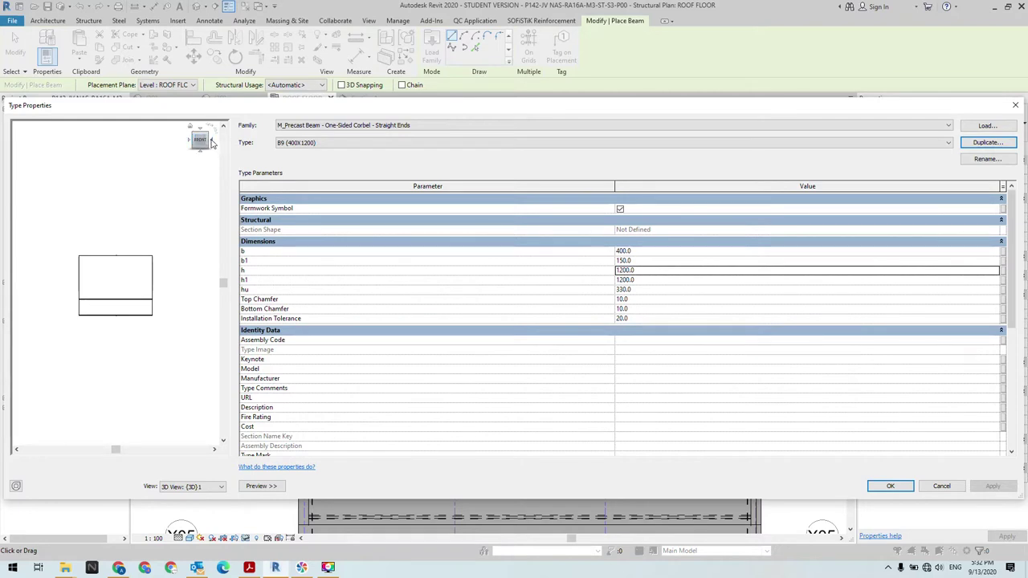
click(211, 140)
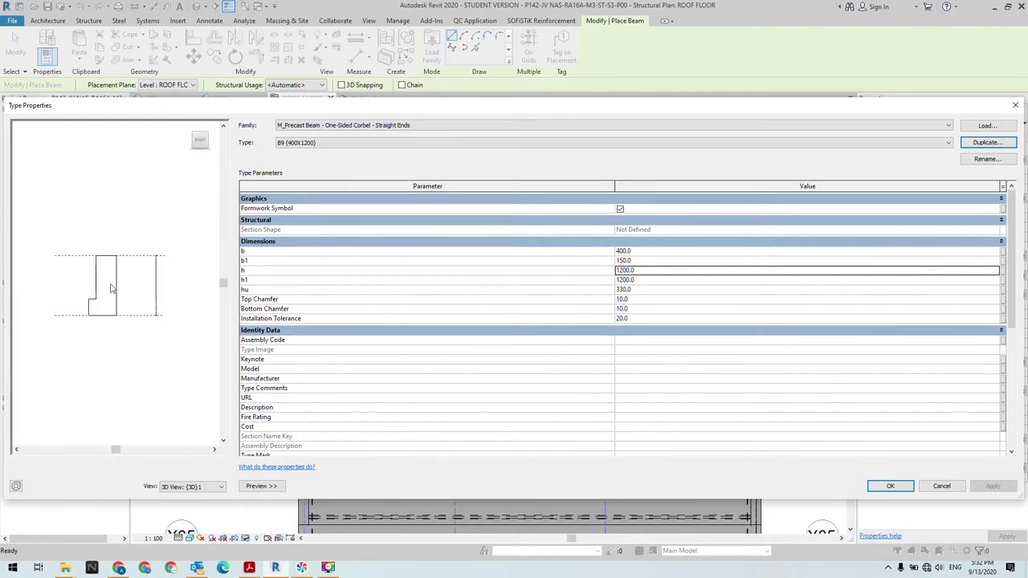
click(674, 282)
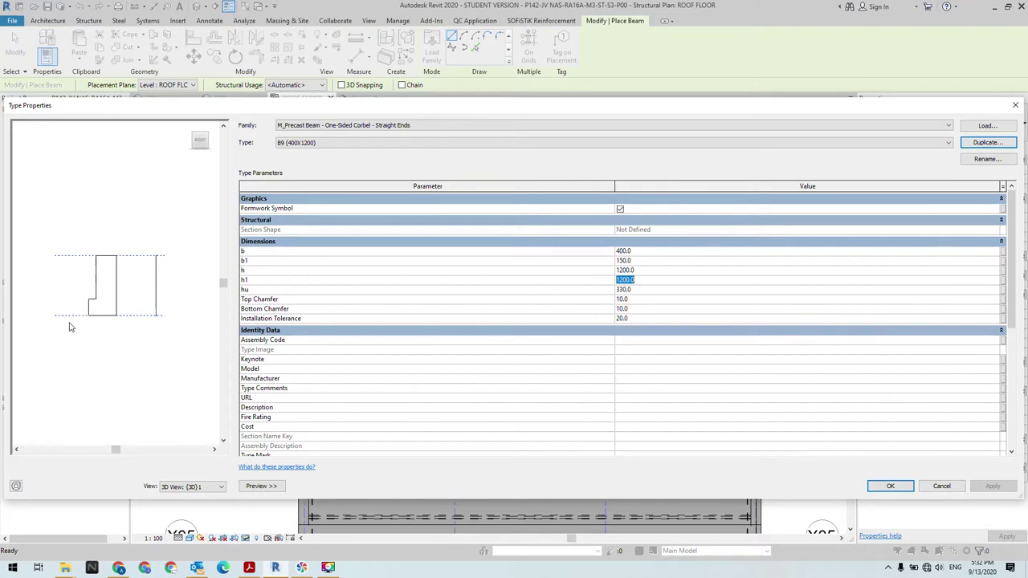
click(647, 292)
click(892, 486)
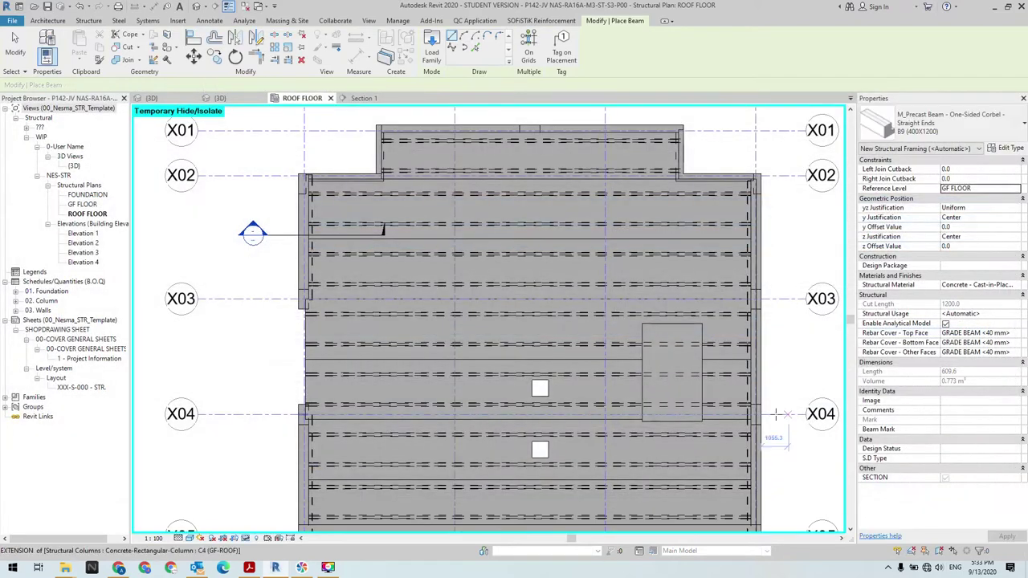
Step: Assign the NESMA_Concrete - CIS structural material to the corbel beam
click(1016, 288)
click(1017, 286)
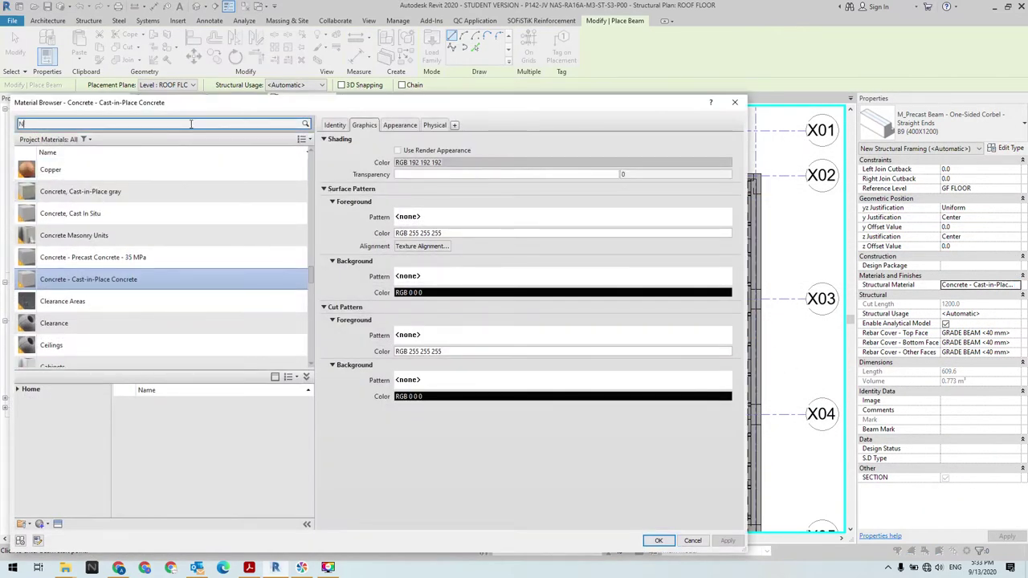
text(ESMA)
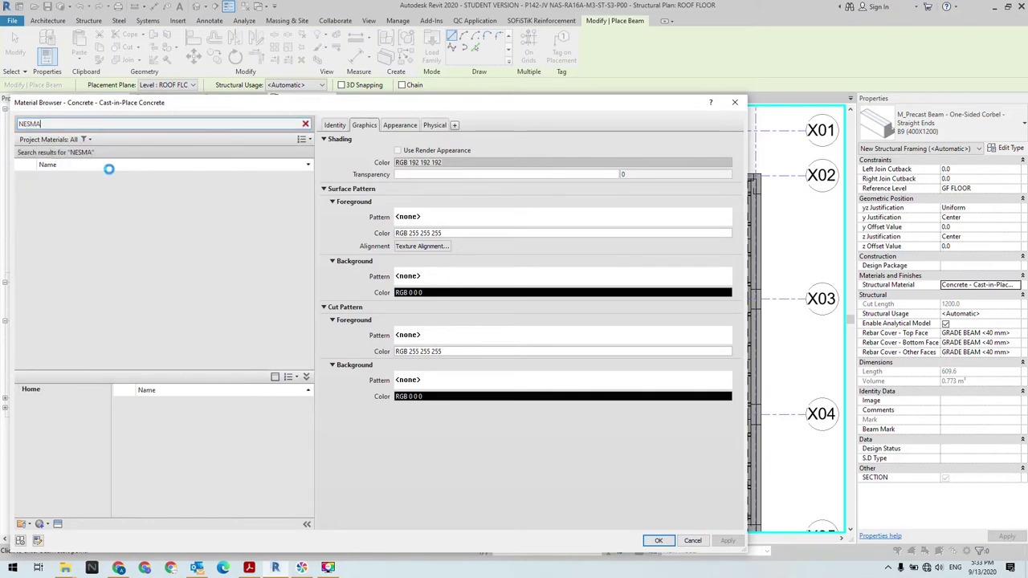
click(93, 184)
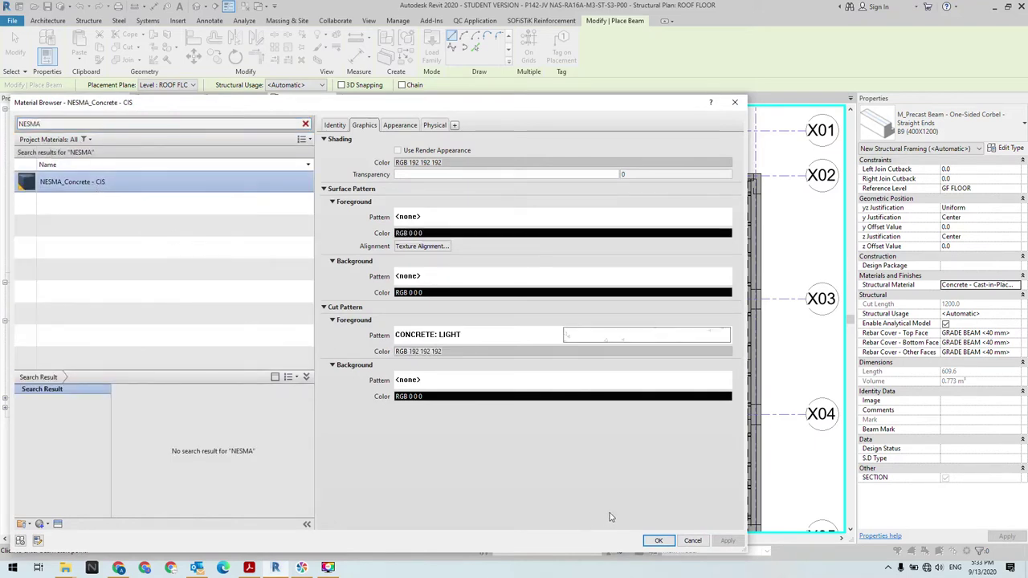
click(658, 540)
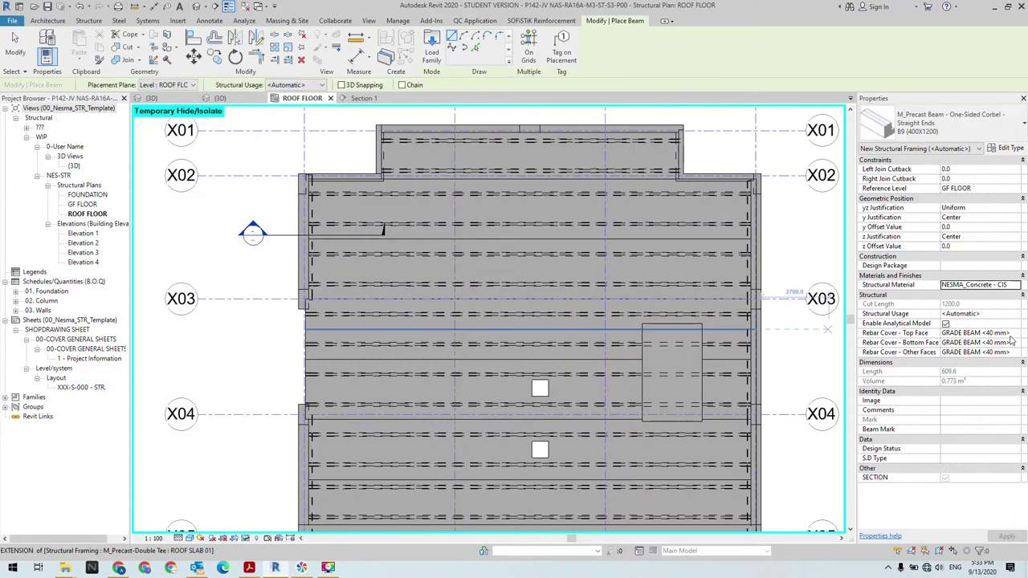
Step: Set top, bottom and other-faces rebar cover all to BEAM <40 mm>
click(1014, 333)
click(1017, 332)
scroll(1002, 345, up, 2)
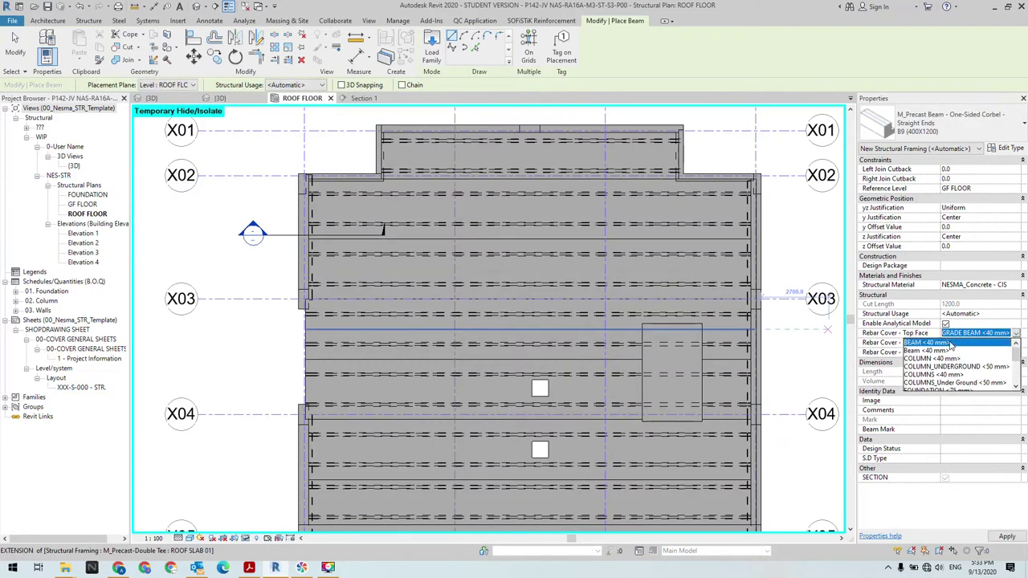
click(951, 343)
click(1016, 343)
click(1016, 343)
scroll(940, 352, up, 1)
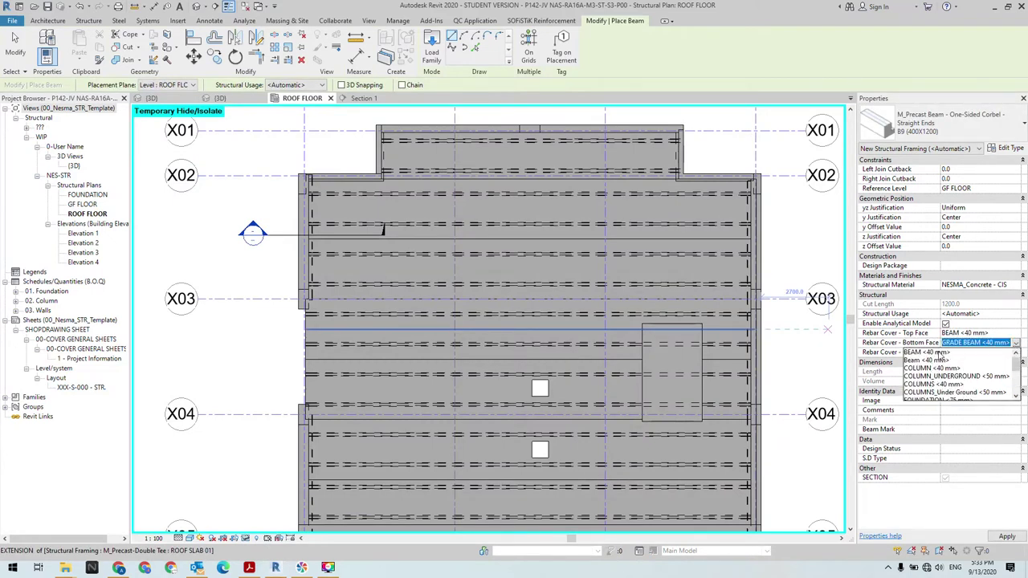
click(940, 354)
click(975, 353)
click(1016, 353)
scroll(939, 365, up, 1)
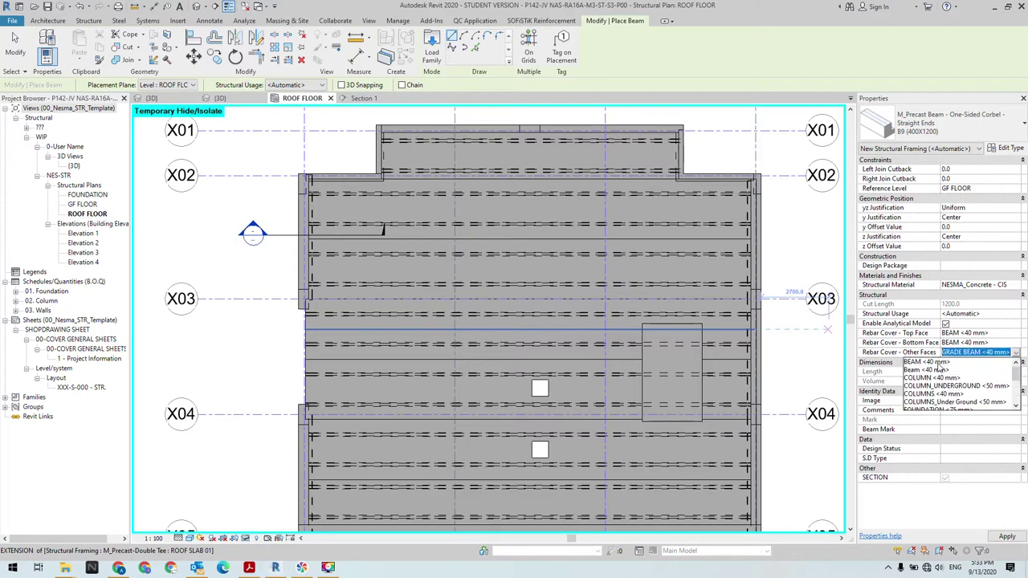
click(937, 362)
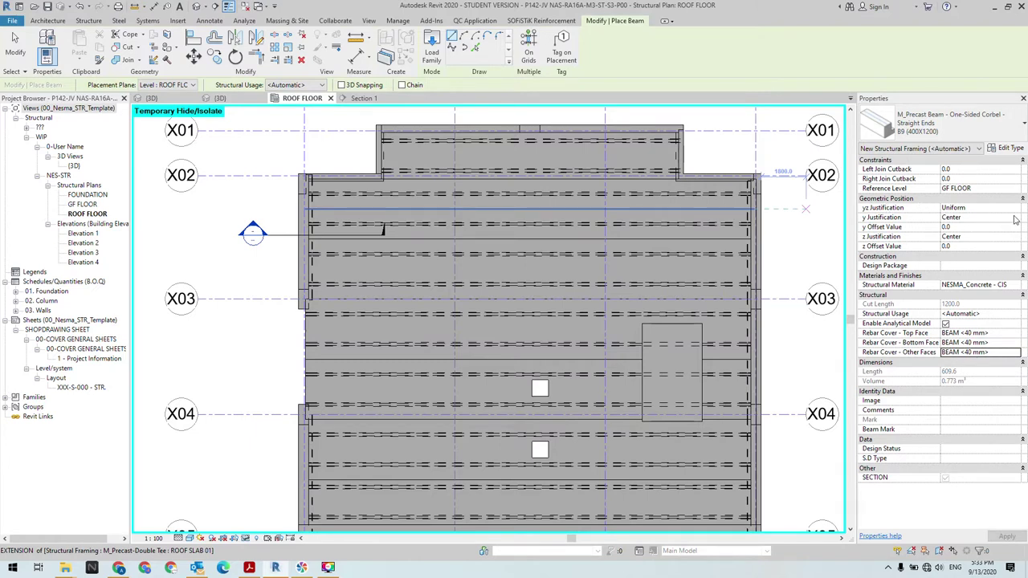
click(1017, 219)
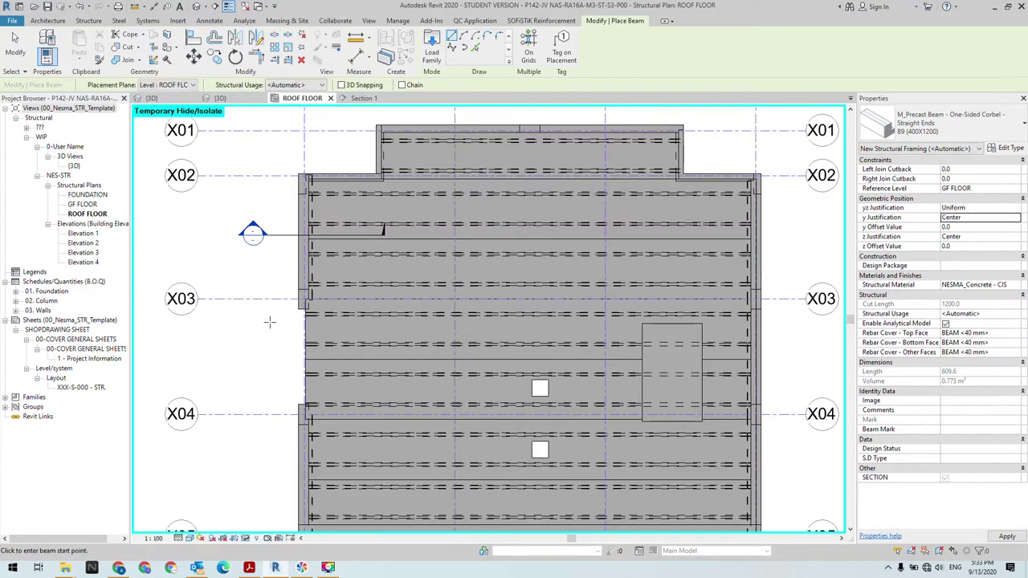
Step: Draw a B9 corbel beam vertically down the left roof slab edge
scroll(293, 345, up, 3)
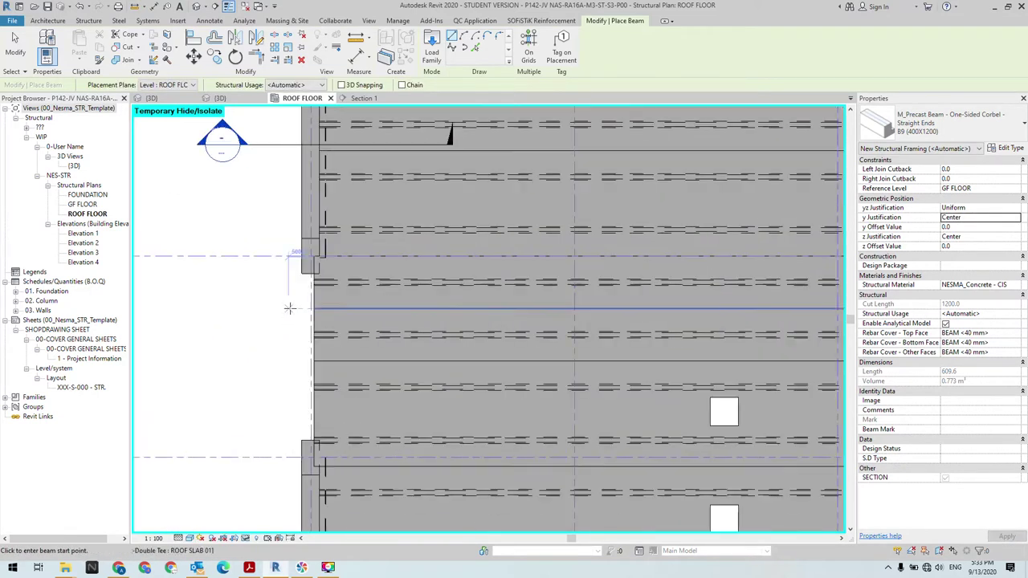
click(309, 273)
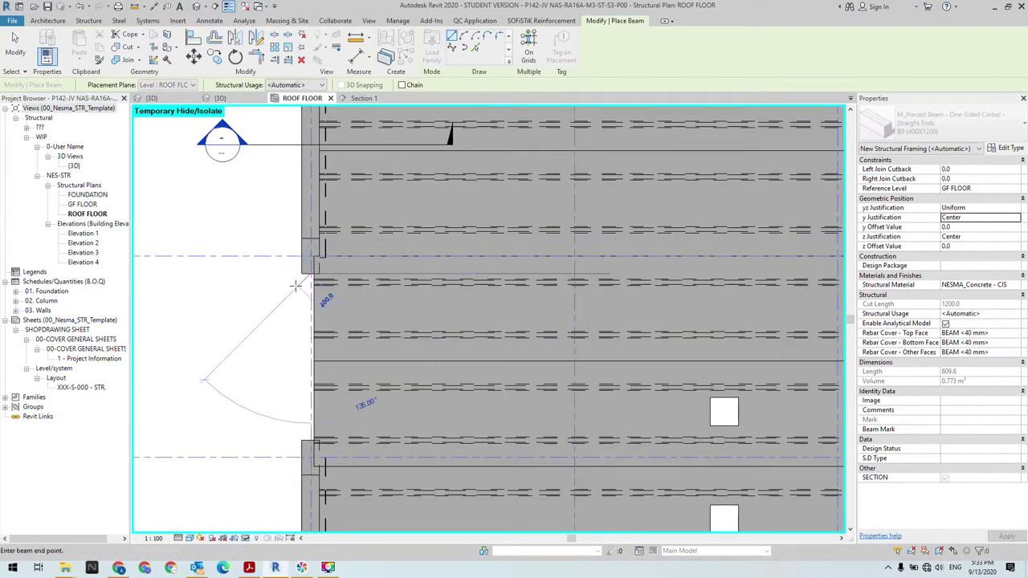
click(309, 440)
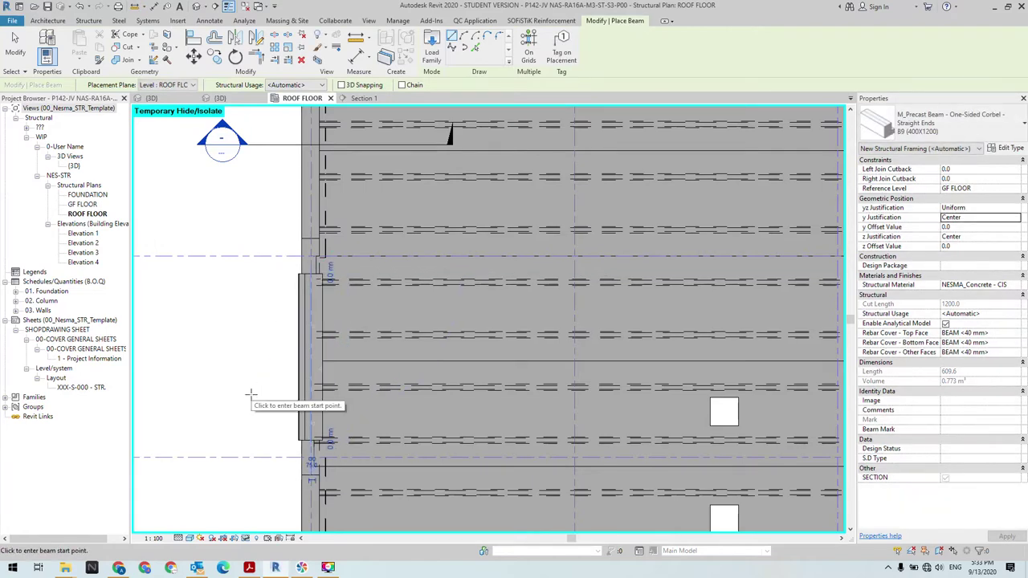
key(Escape)
key(Escape)
Step: Move the Section 1 cut across the new beam and open the section view
drag(271, 147, 248, 345)
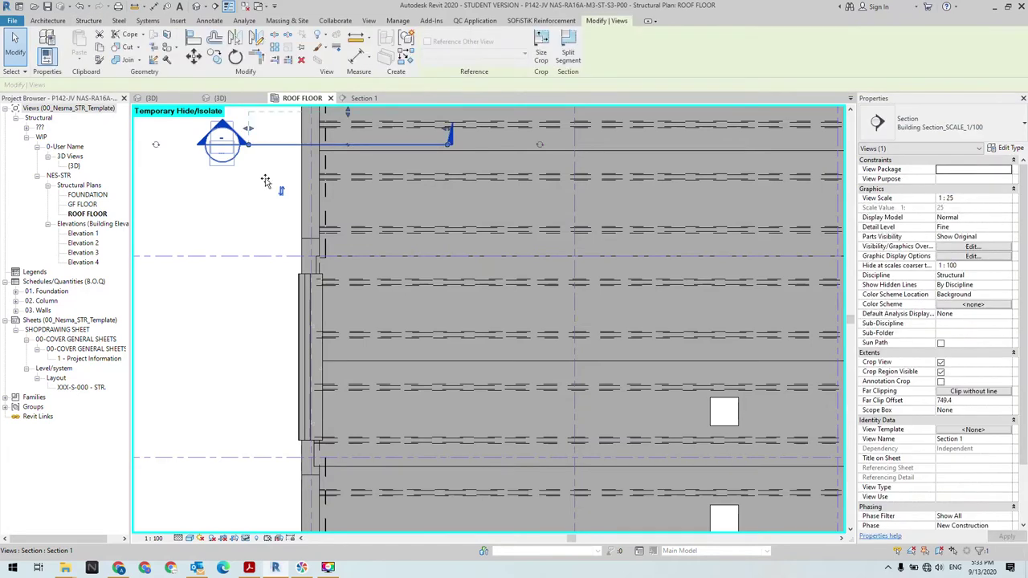
key(Escape)
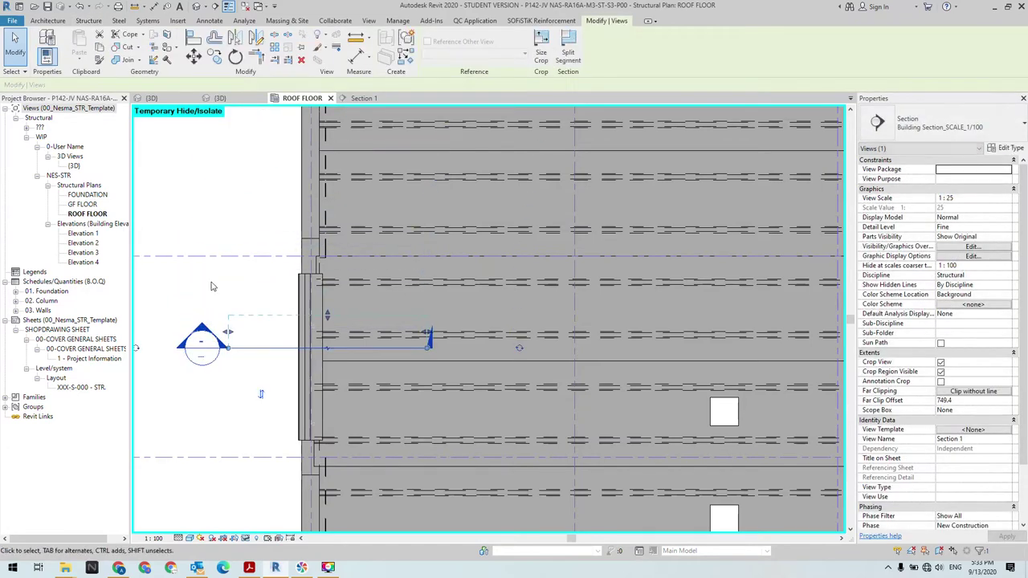
double_click(204, 352)
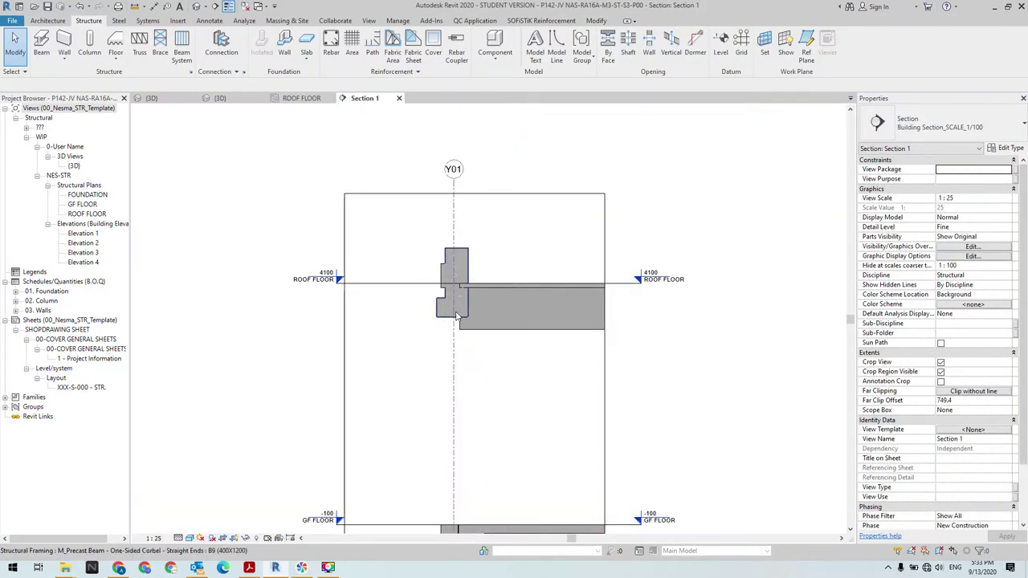
scroll(418, 328, up, 2)
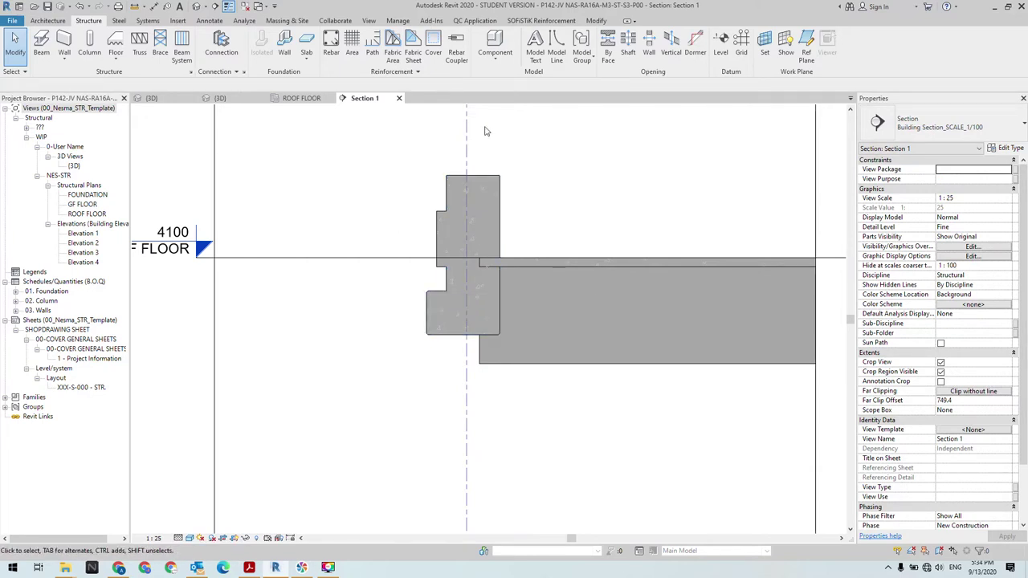
Step: Set the corbel beam's z Justification to Top so it sits at 4100
click(489, 179)
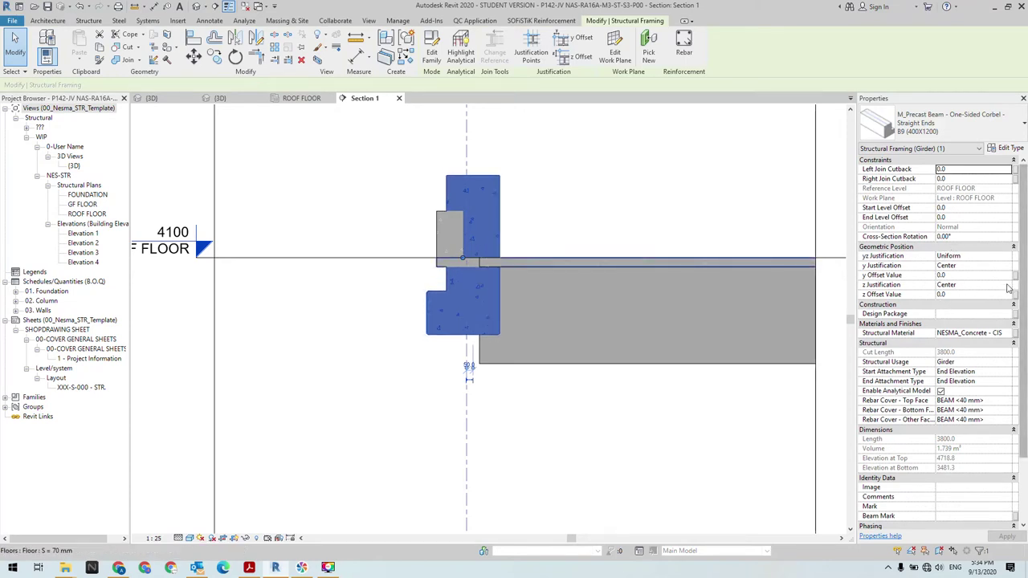
click(963, 285)
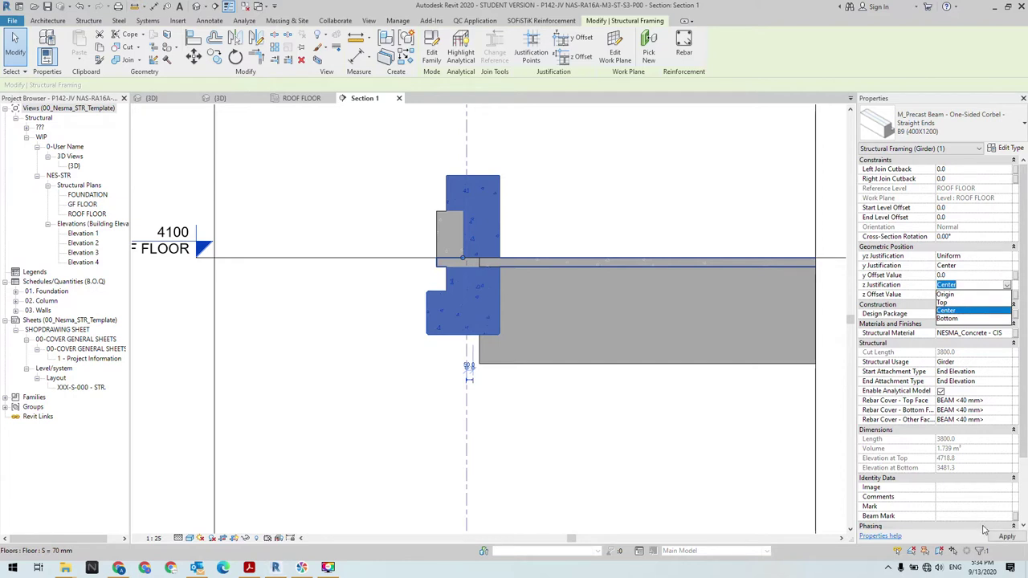
click(986, 552)
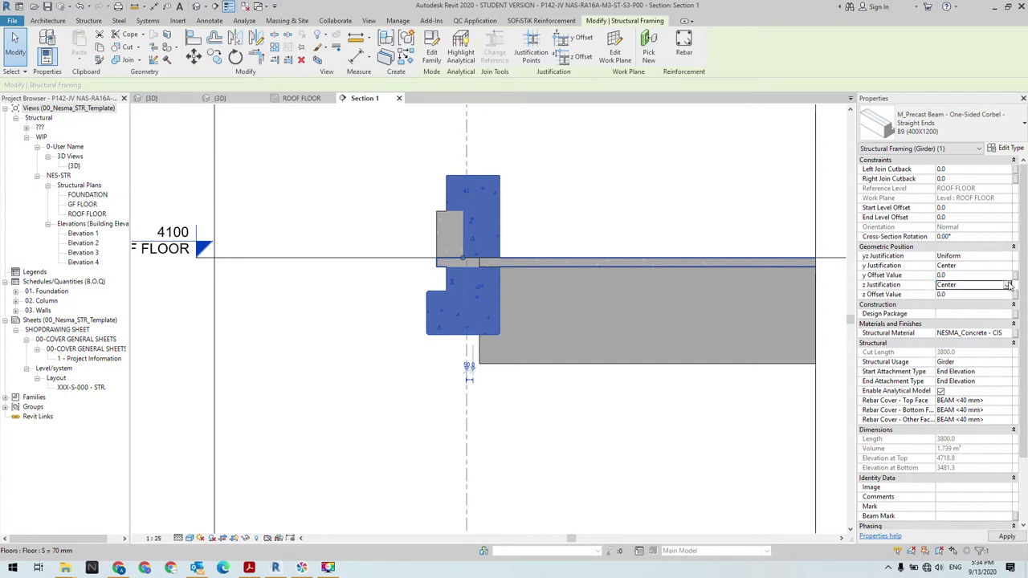
click(1008, 286)
click(952, 303)
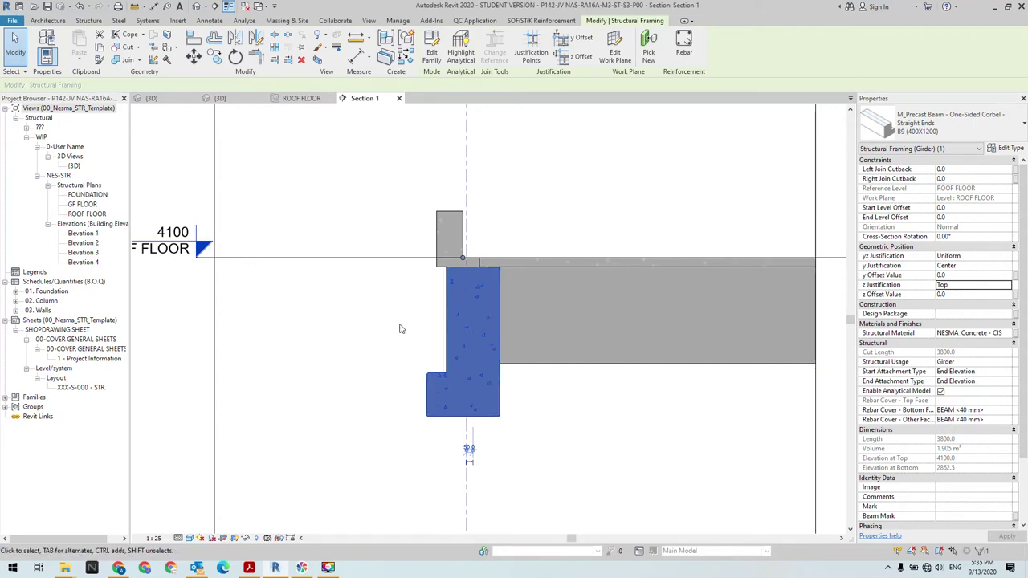
click(304, 100)
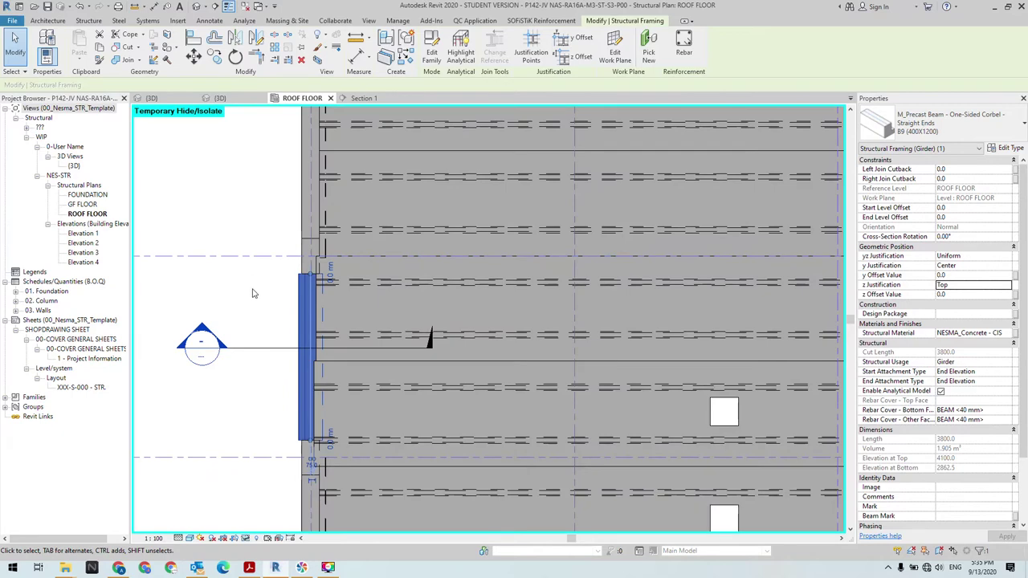
Step: Hide the edge double-tee slab and the next slab below it in the ROOF FLOOR plan
click(252, 293)
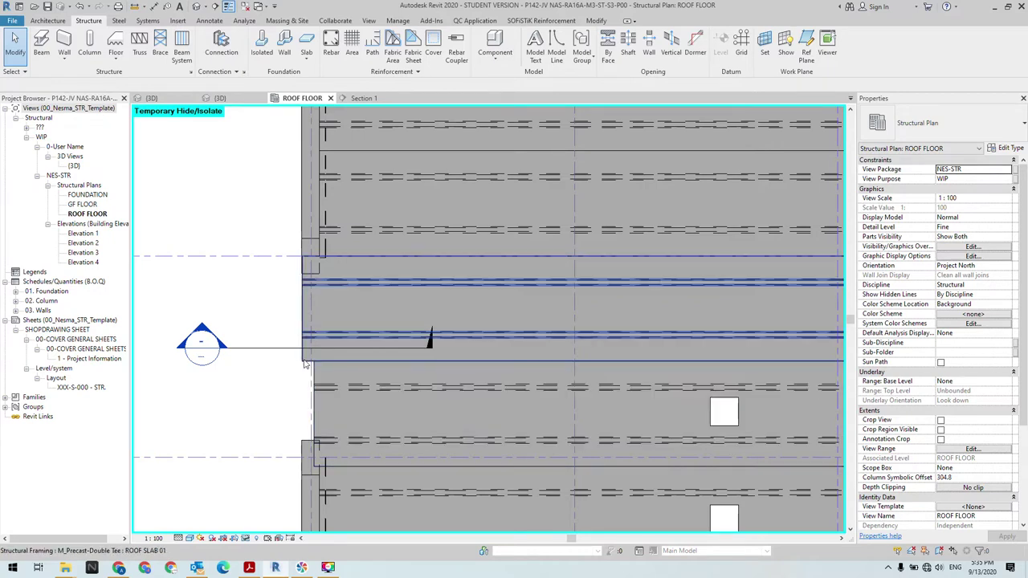
click(305, 363)
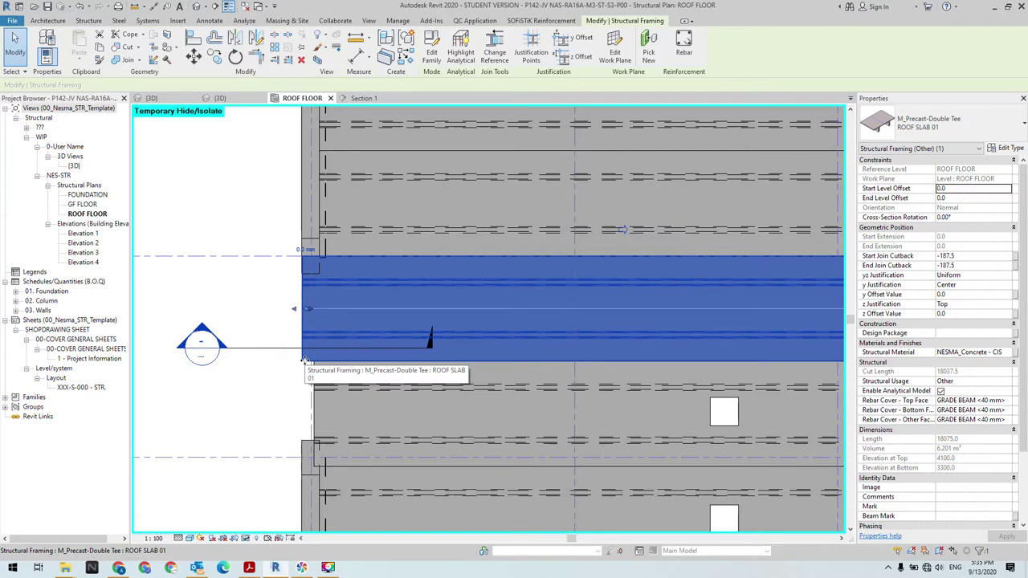
key(Delete)
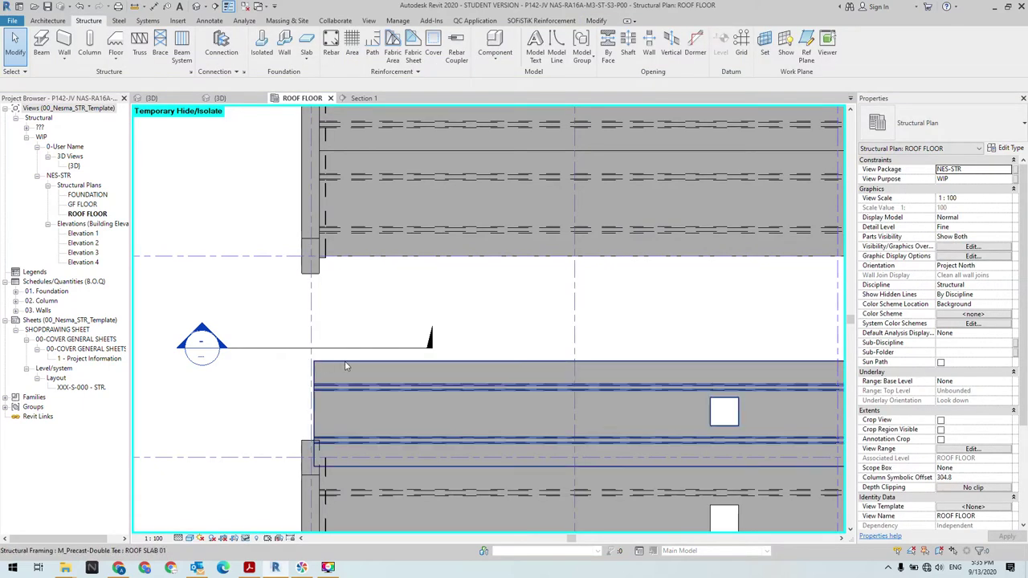
click(346, 366)
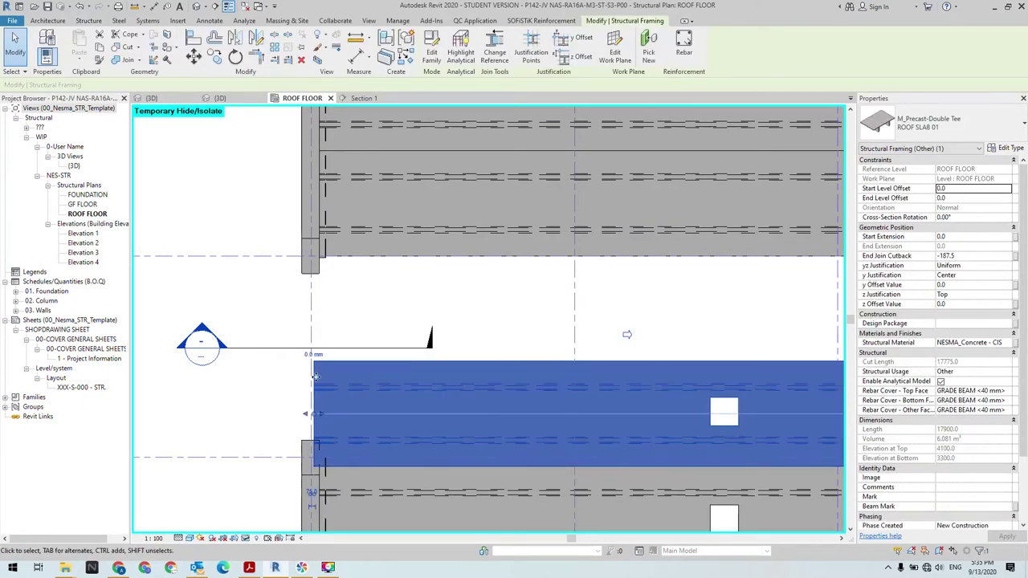
click(246, 538)
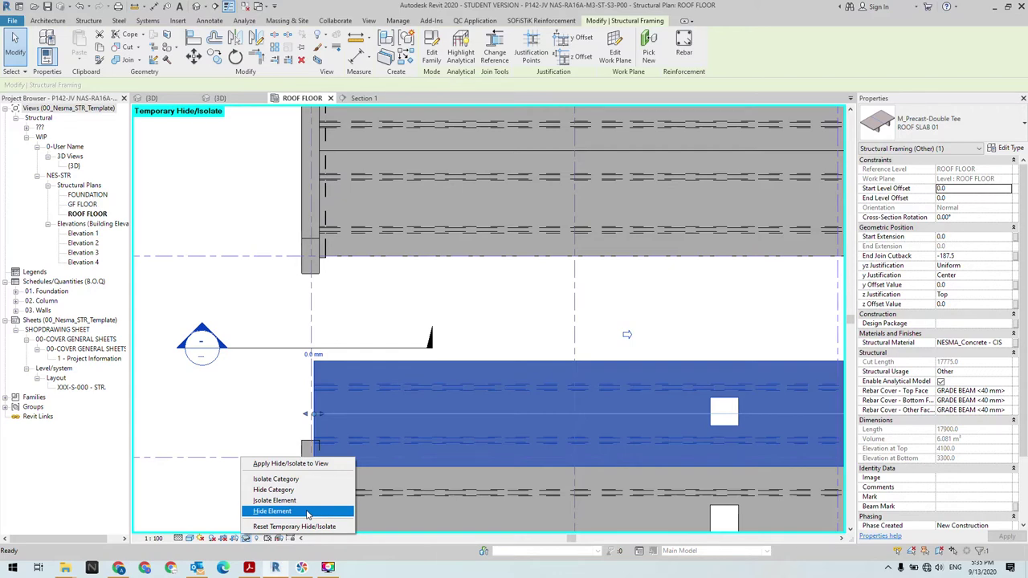
click(307, 511)
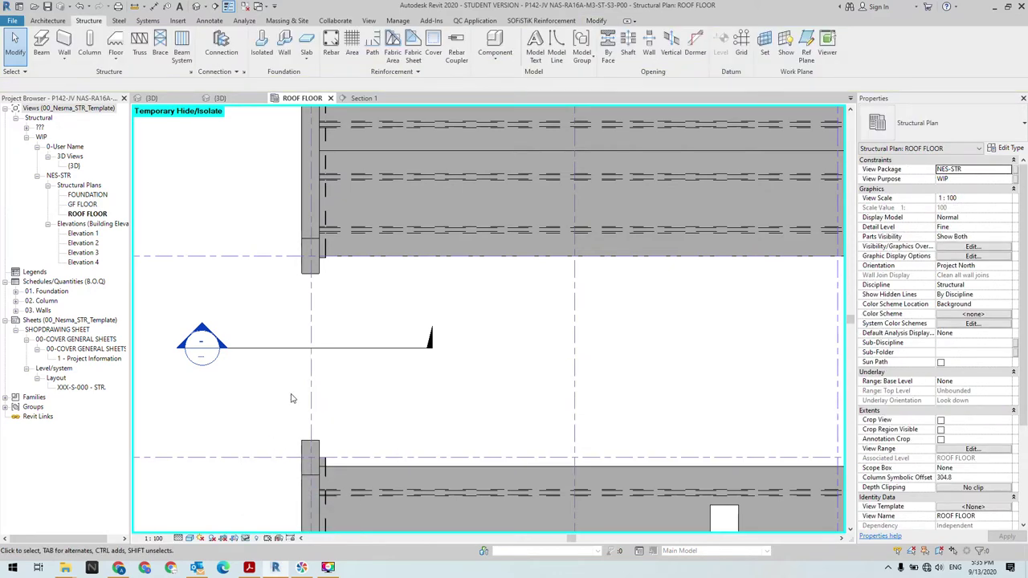
Step: Place an M_Precast Beam One-Sided Corbel B9 (400X1200) from the lower to the upper edge column
click(41, 44)
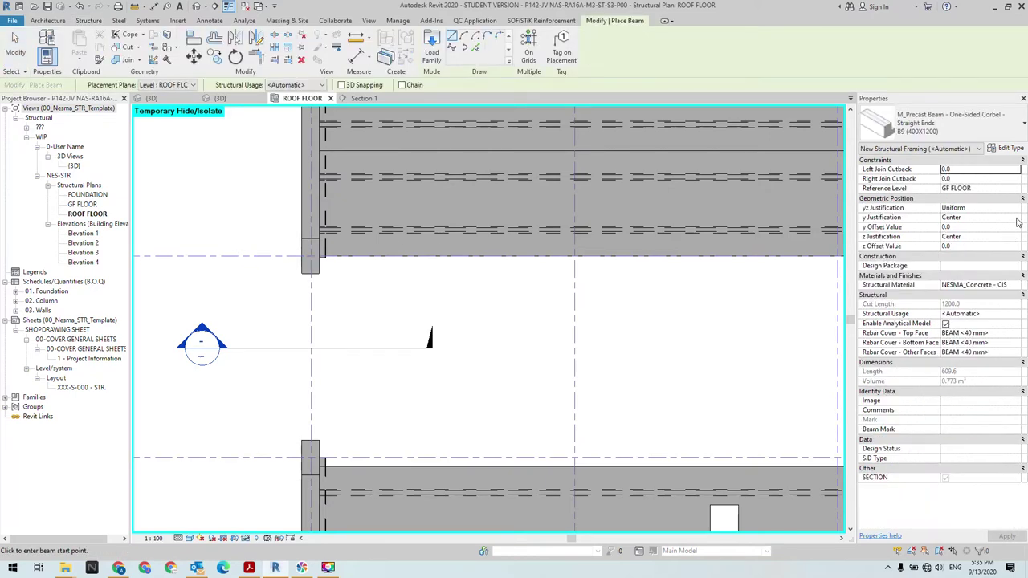
click(310, 443)
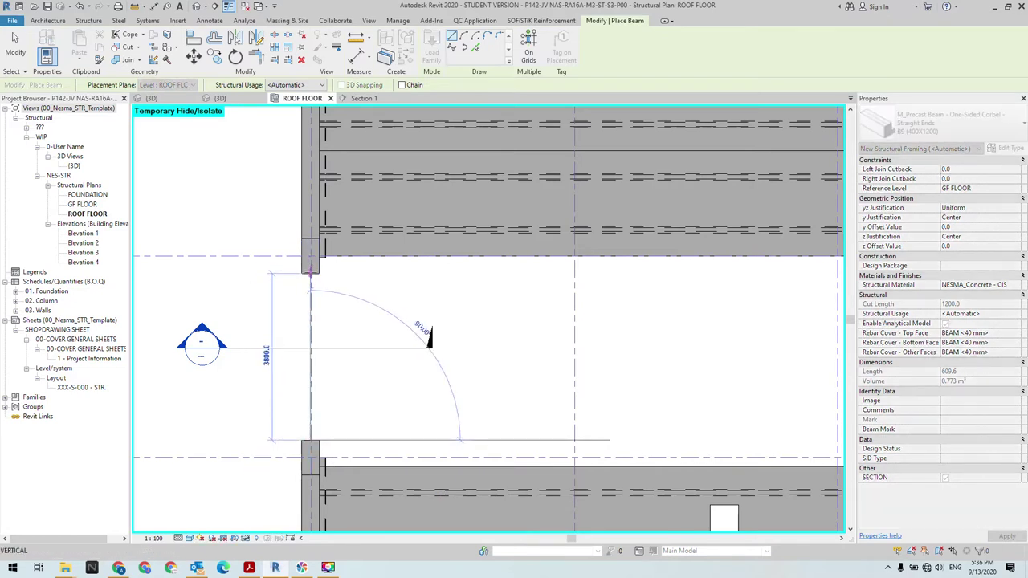
click(265, 276)
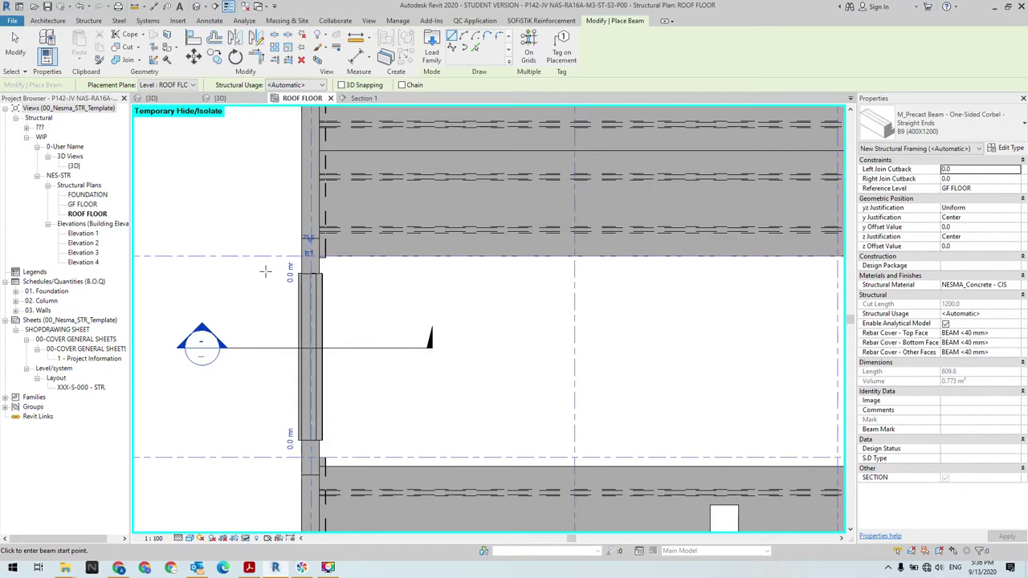
key(Escape)
key(Escape)
Step: In Section 1, set the corbel beam's z Justification to Top
click(376, 102)
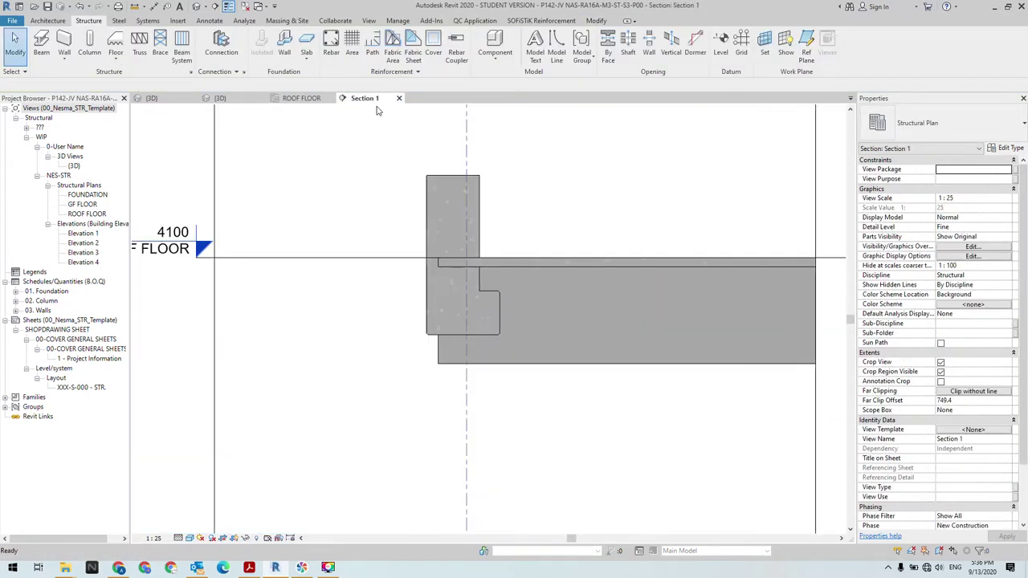
click(427, 170)
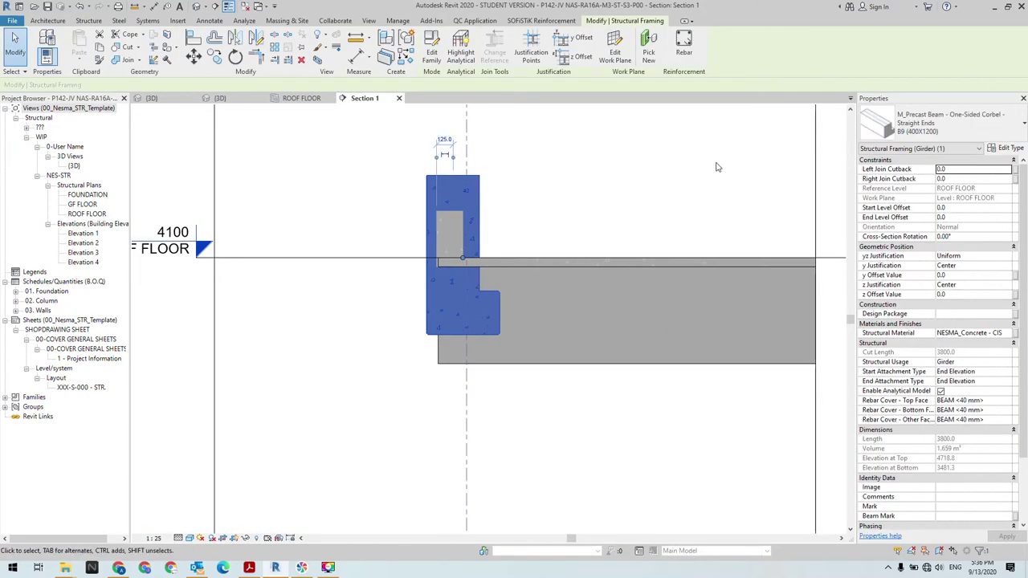
click(1008, 286)
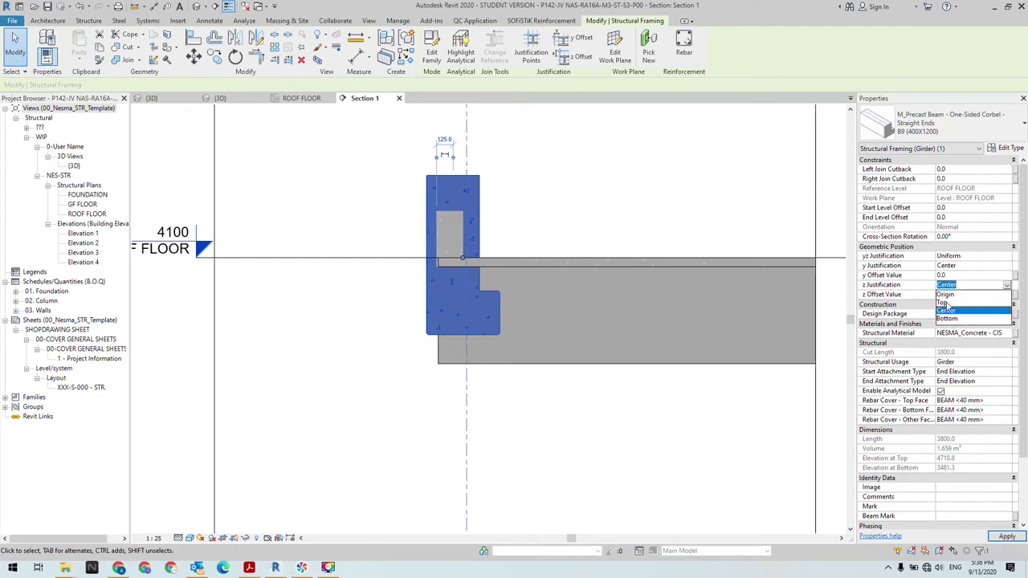
click(943, 303)
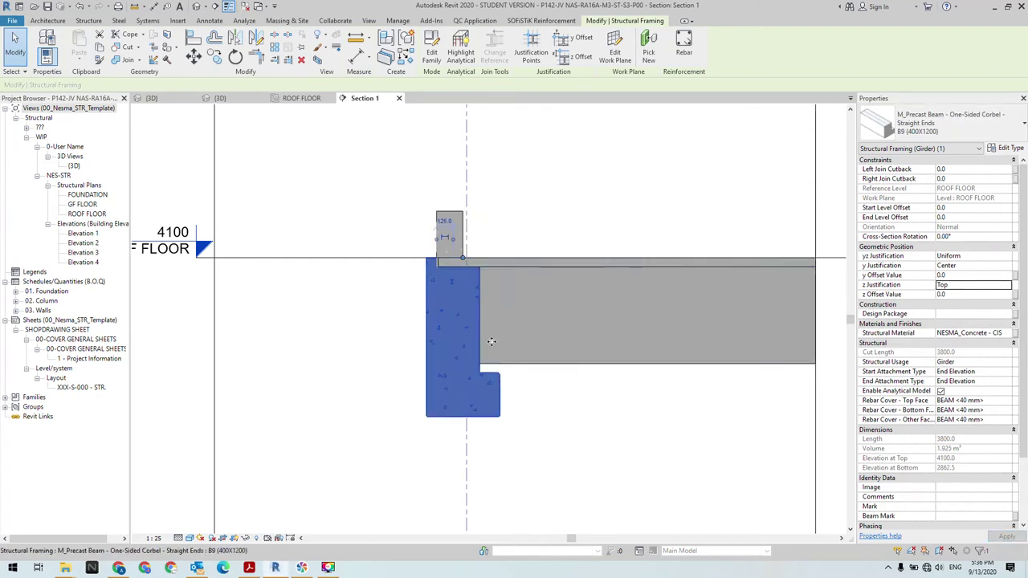
Step: Shift the corbel beam sideways in the ROOF FLOOR plan to align it
click(301, 98)
scroll(281, 261, up, 3)
scroll(277, 261, up, 3)
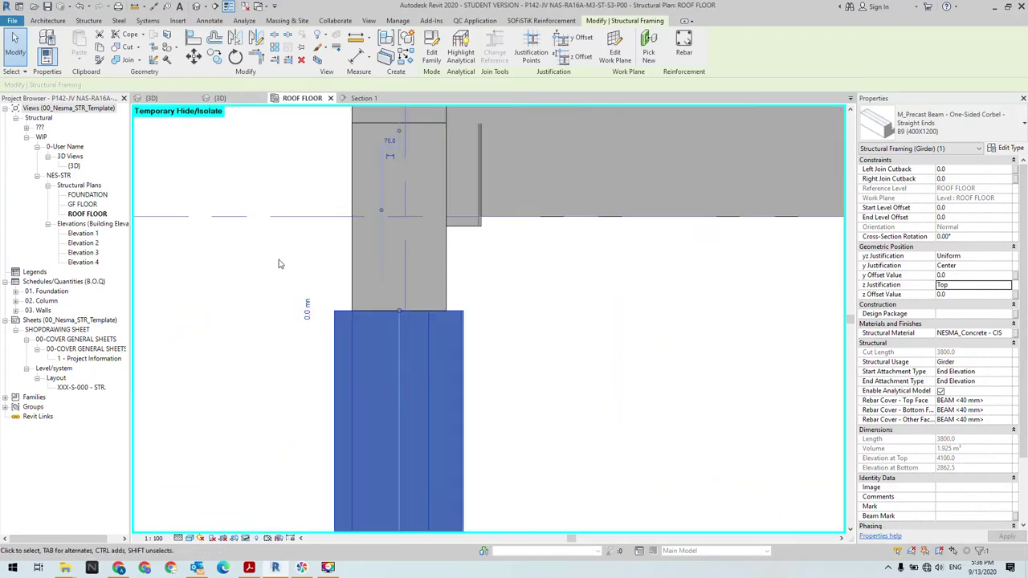
click(277, 262)
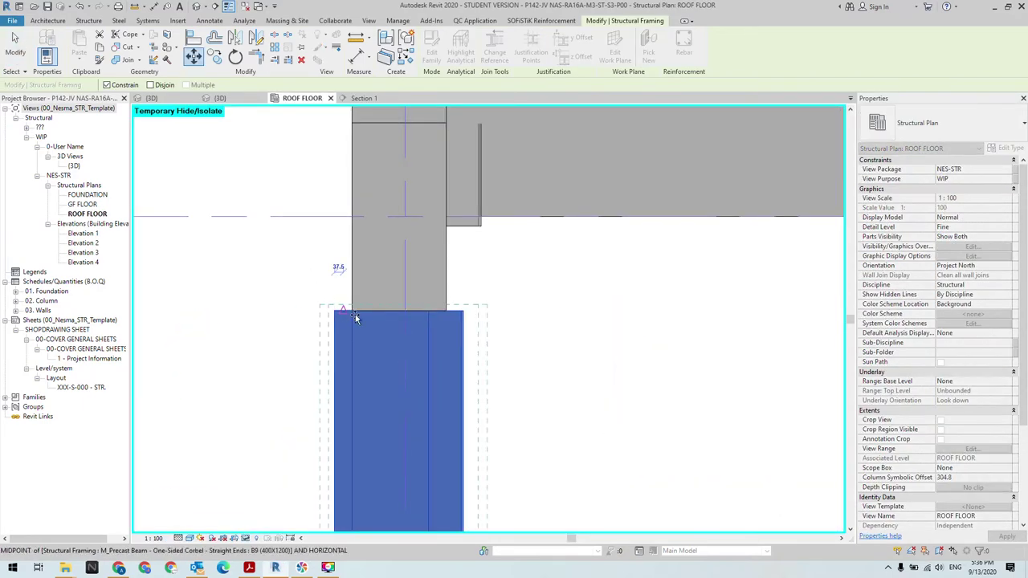
click(314, 303)
key(Delete)
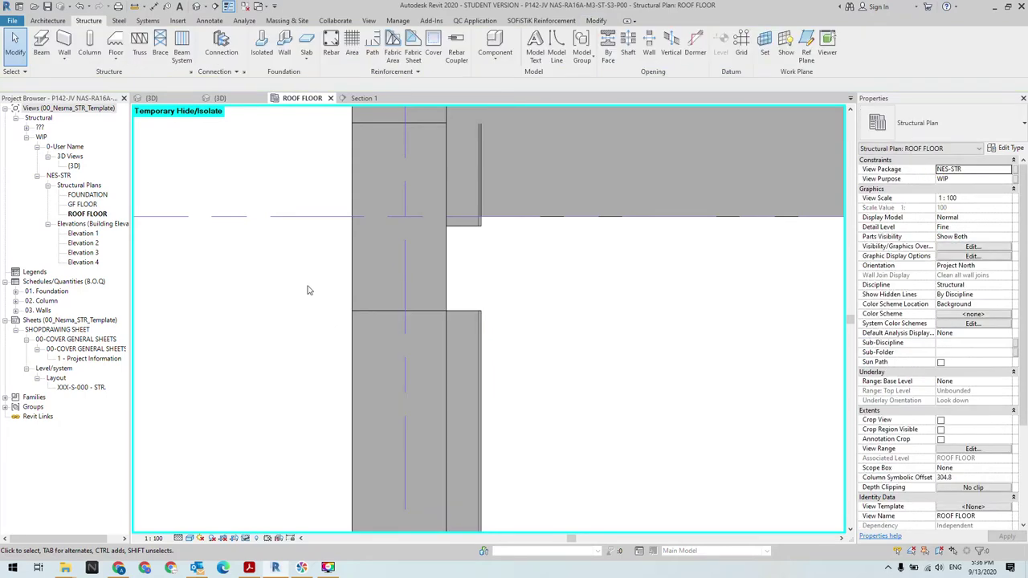
Step: Compare the beam with the double-tee slab in Section 1, whose top sits at 4100
click(363, 98)
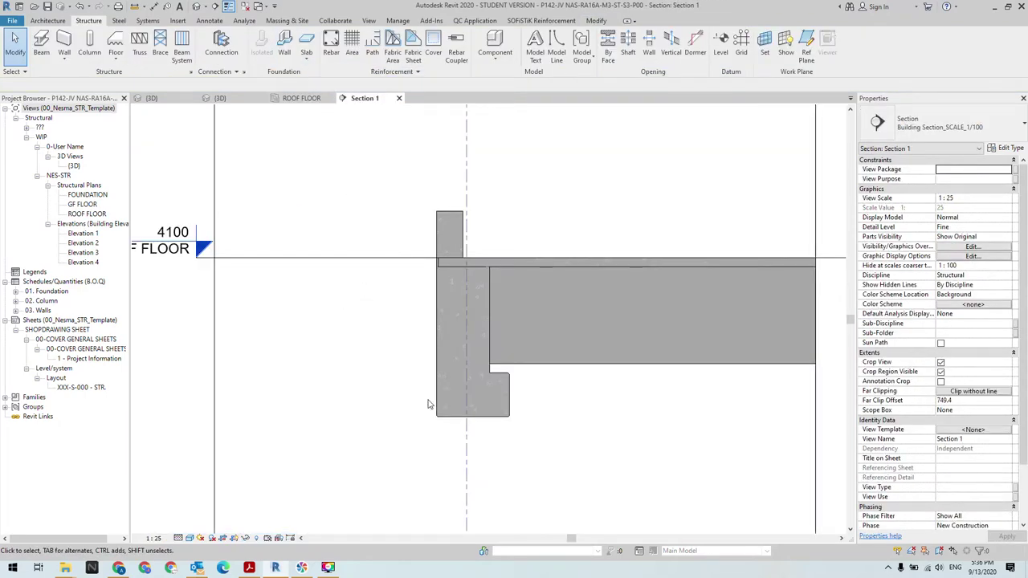
click(581, 367)
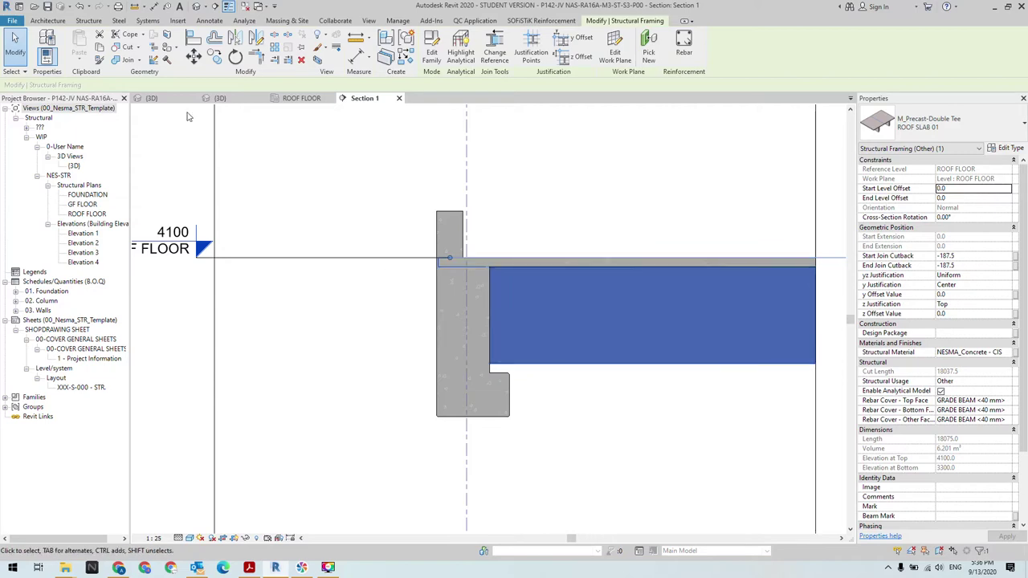
click(299, 98)
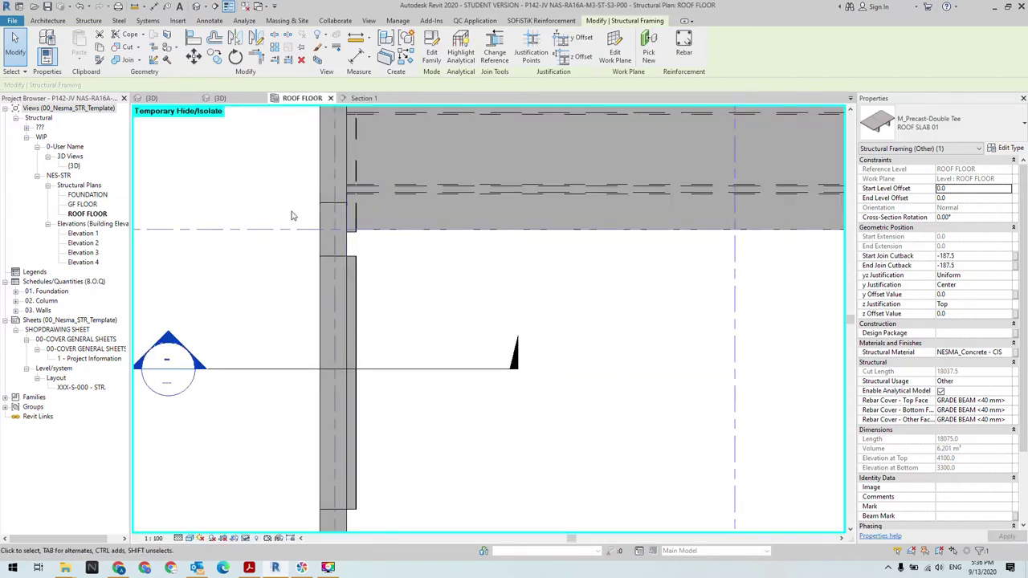
Step: Pan to the next double-tee slab along the edge and check its length
scroll(292, 216, down, 3)
scroll(344, 356, up, 2)
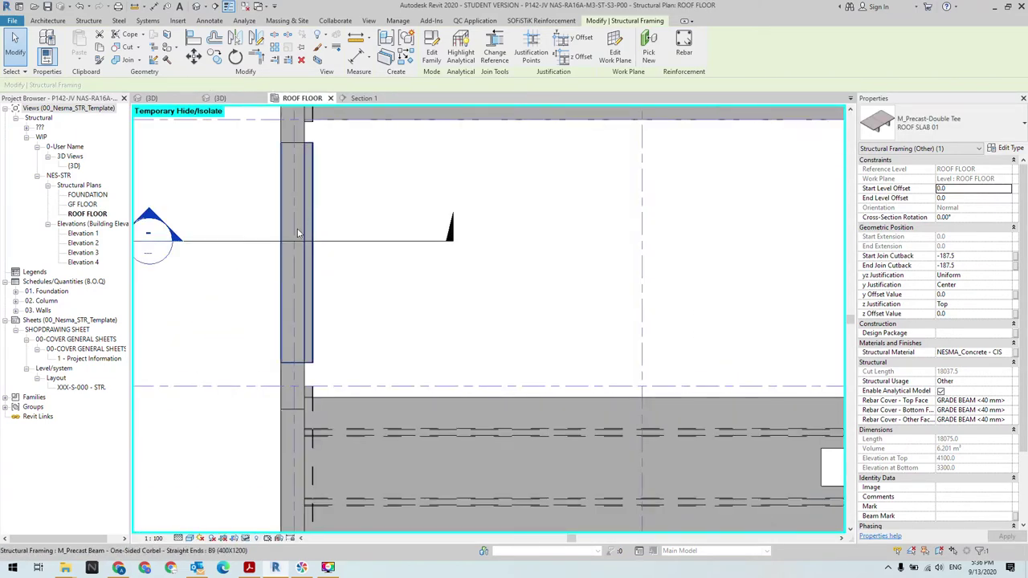
middle_drag(355, 240, 361, 171)
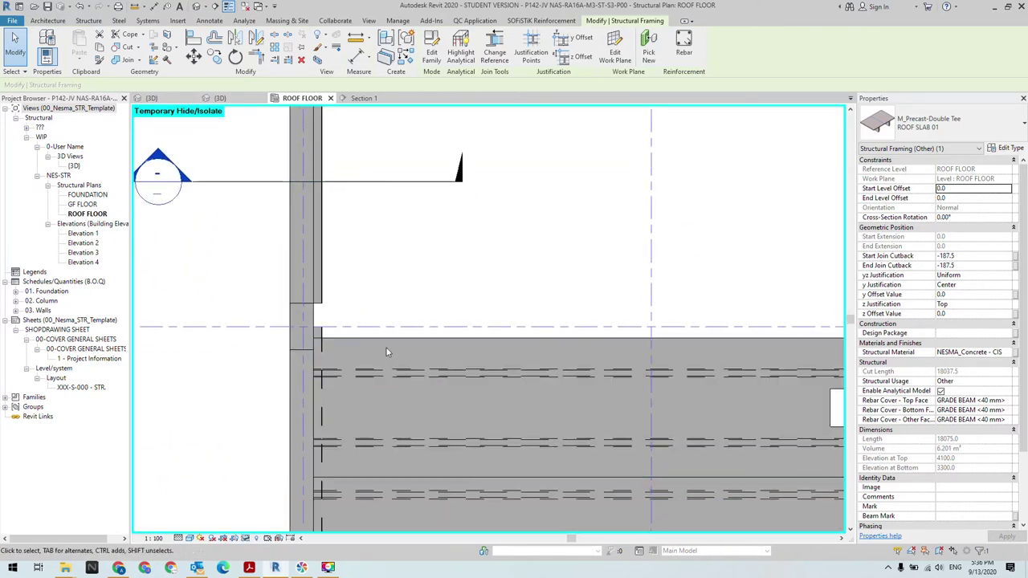
click(386, 338)
key(Escape)
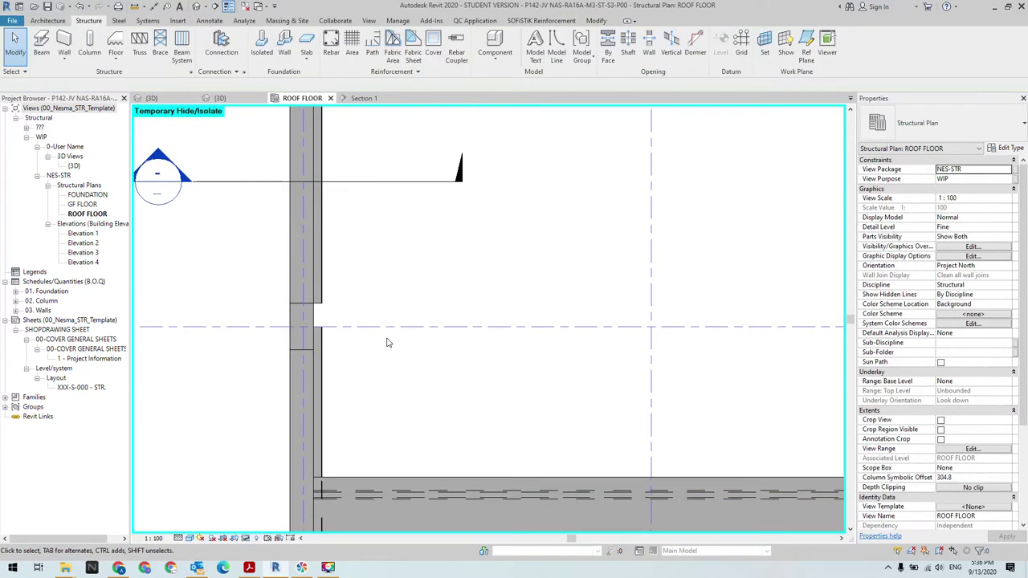
Step: Stretch the corbel beam beside the column so its end sits on the column grid line
scroll(278, 255, down, 2)
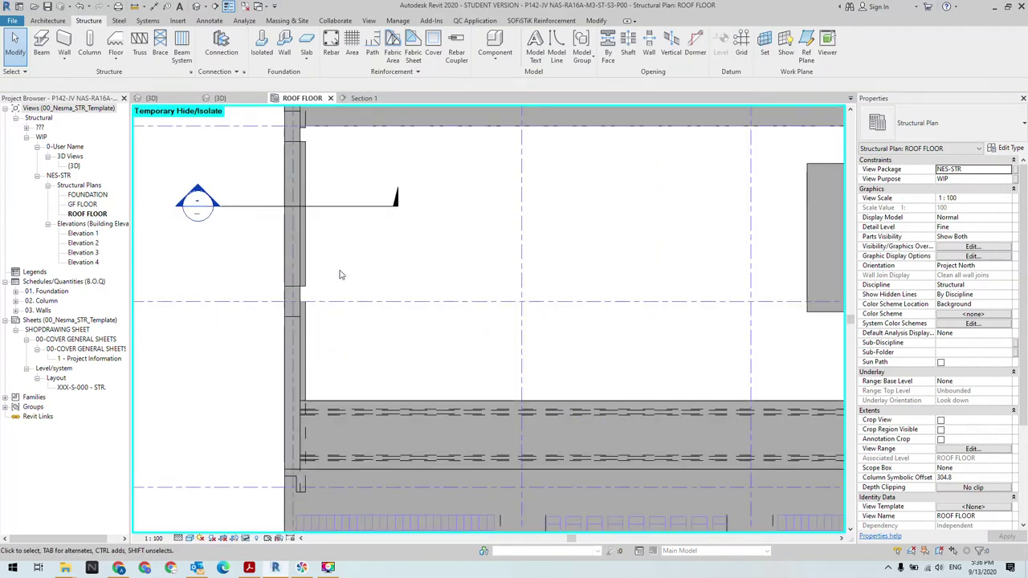
middle_drag(340, 274, 349, 329)
scroll(324, 342, up, 3)
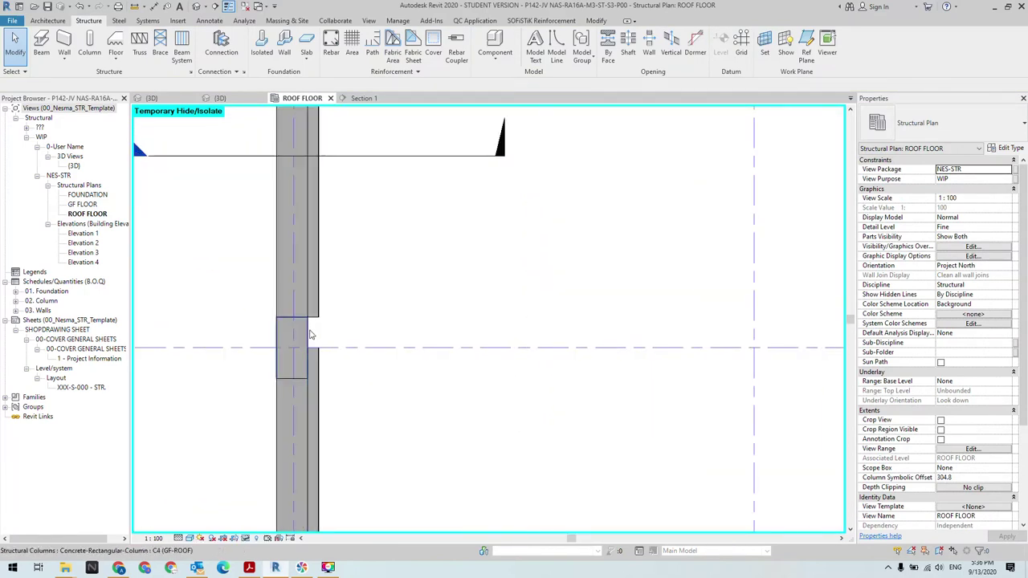
click(314, 325)
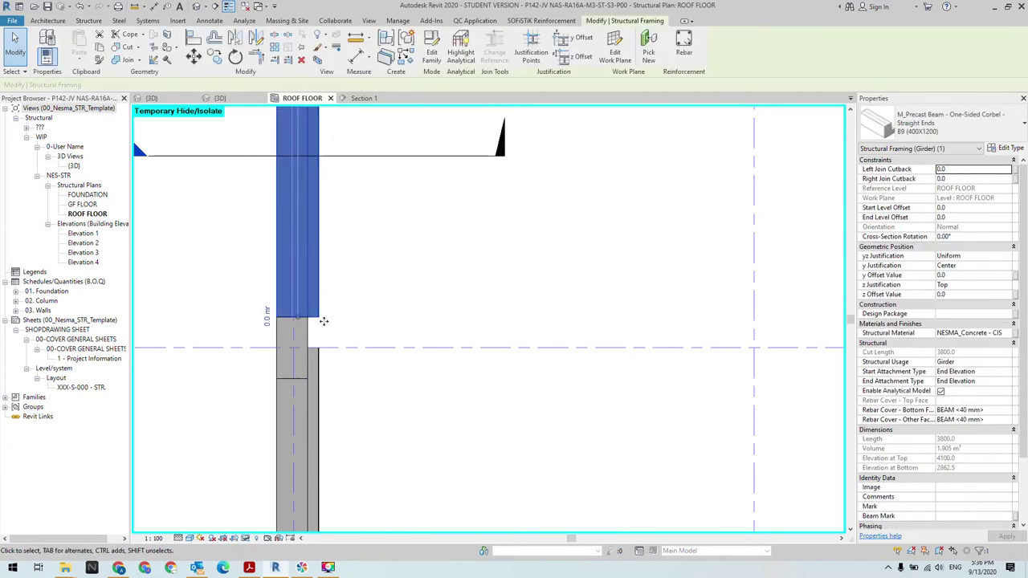
scroll(314, 335, up, 1)
scroll(297, 325, up, 2)
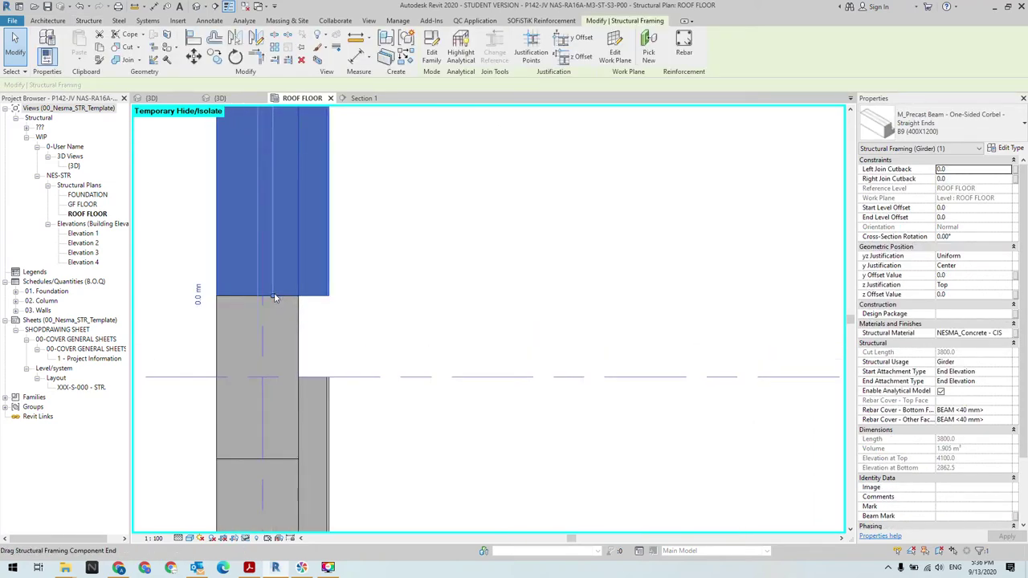
mouse_move(270, 298)
mouse_down()
mouse_move(279, 381)
mouse_move(328, 376)
mouse_up()
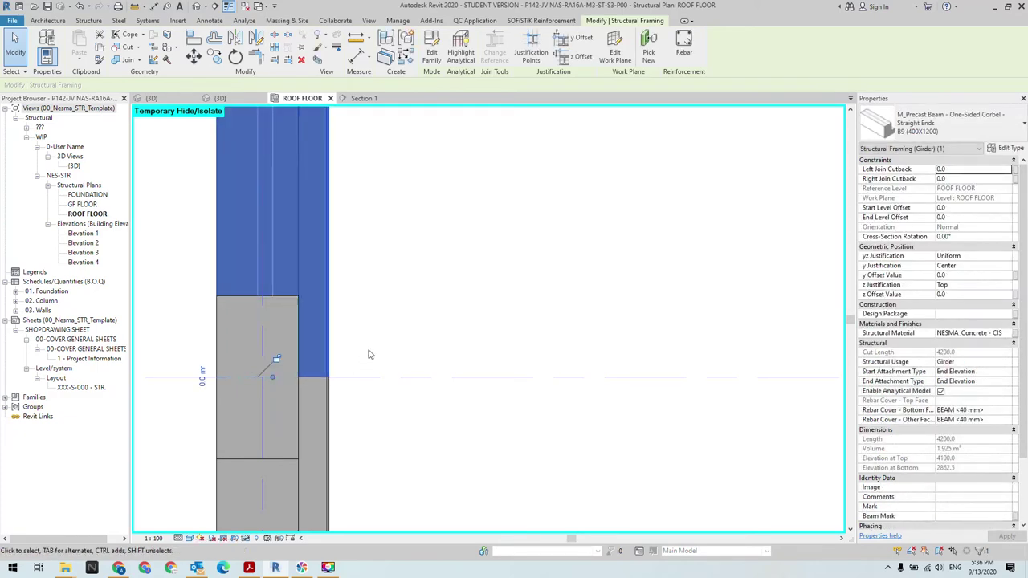
click(383, 341)
Step: Stretch the next corbel beam's end up to its grid line so the beams meet
scroll(332, 413, down, 3)
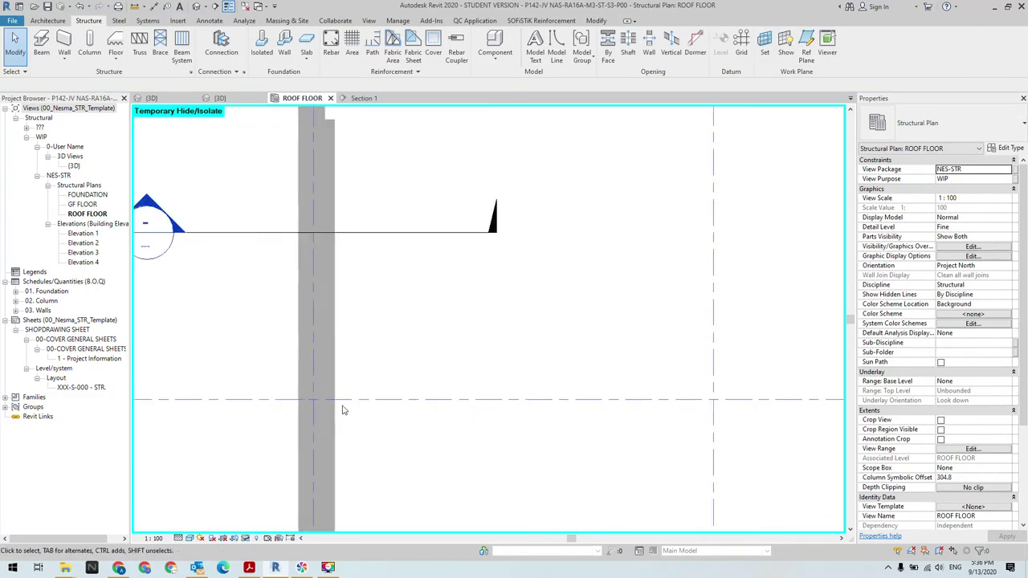
scroll(337, 224, up, 3)
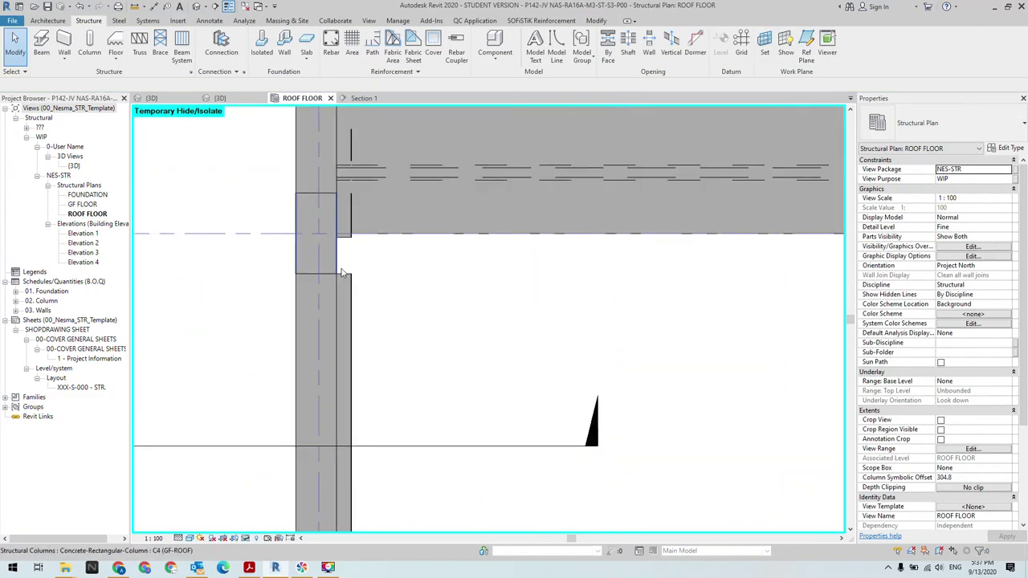
click(324, 277)
drag(325, 277, 324, 233)
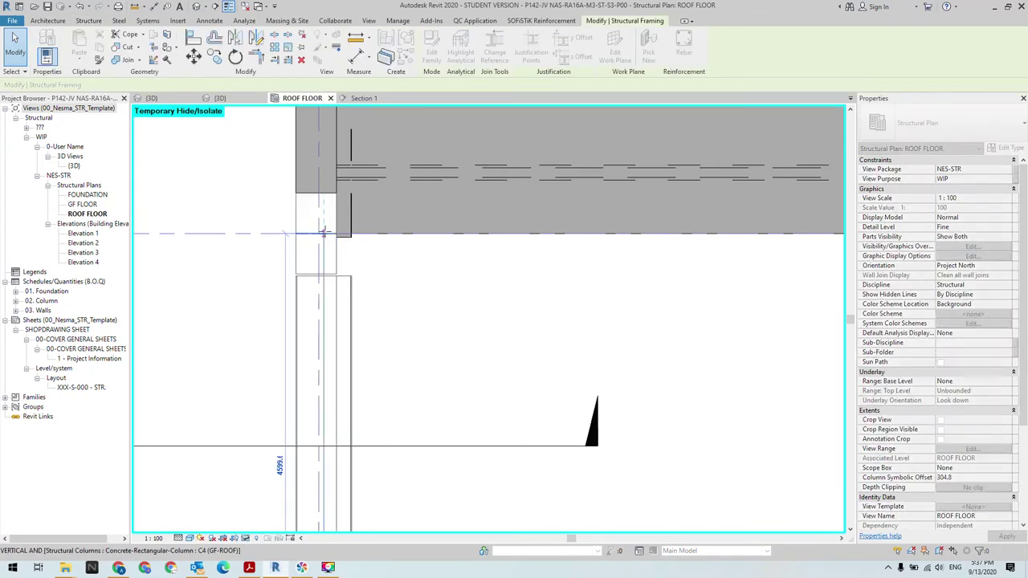
click(407, 289)
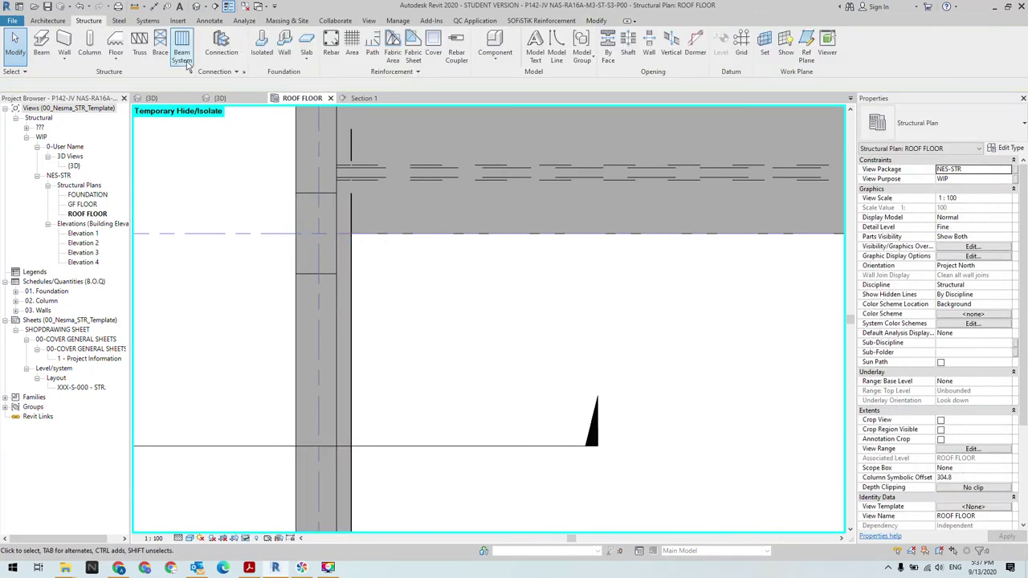
click(221, 98)
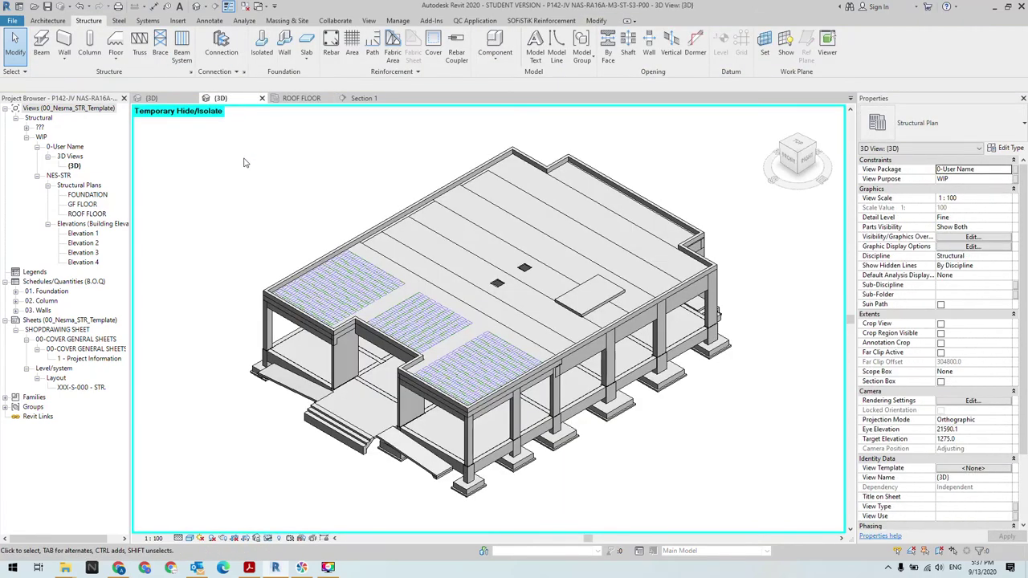
Step: Hide the whole double-tee roof beam category in the 3D view
click(410, 255)
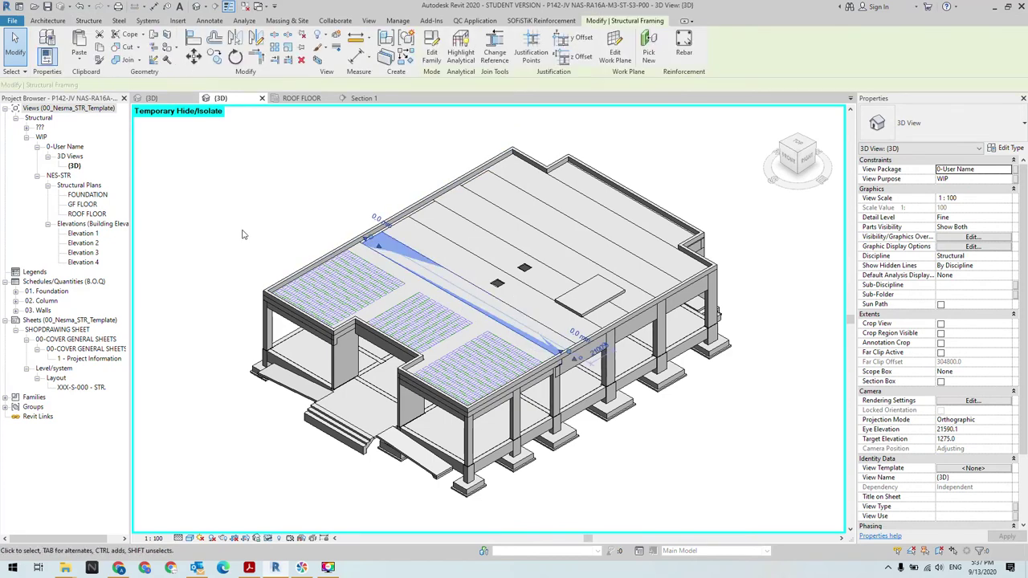
click(268, 538)
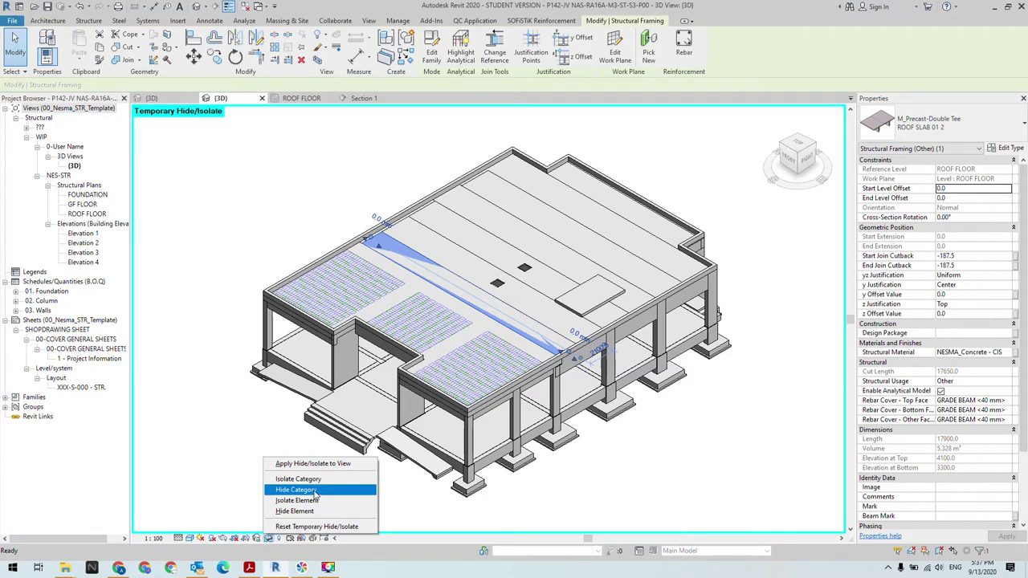
click(315, 491)
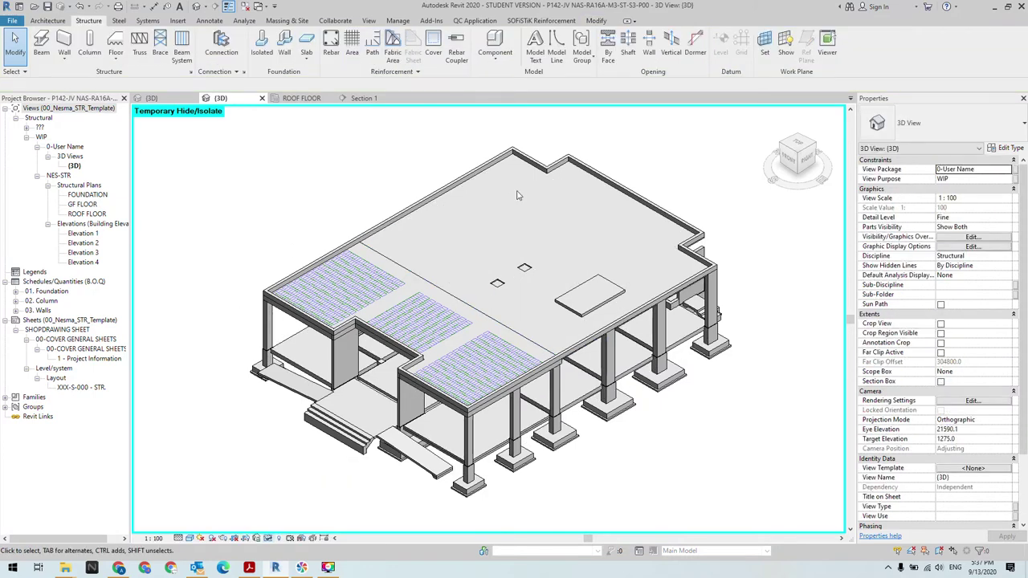
Step: Hide the roof floor slab in the 3D view
click(518, 157)
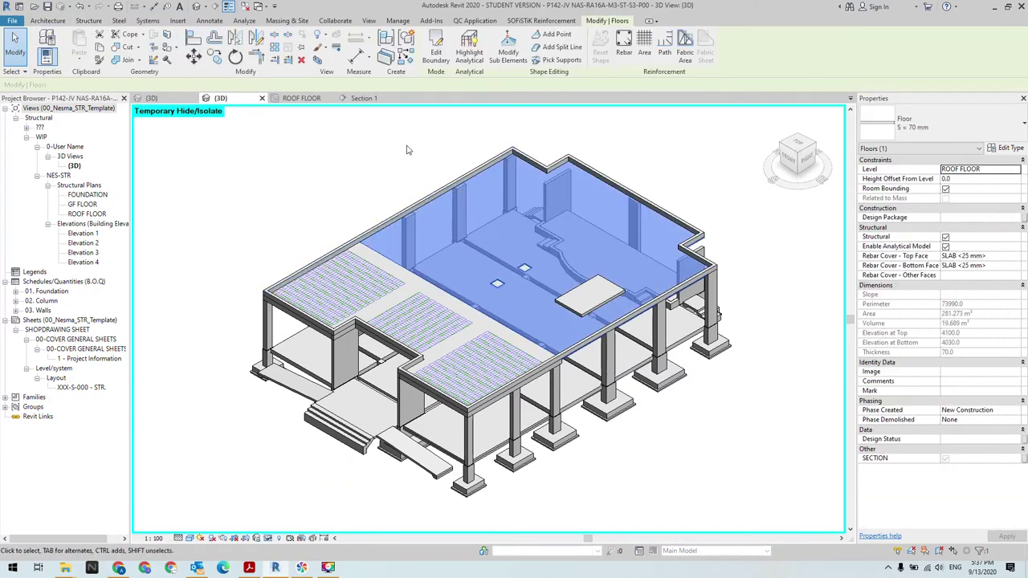
key(h)
key(h)
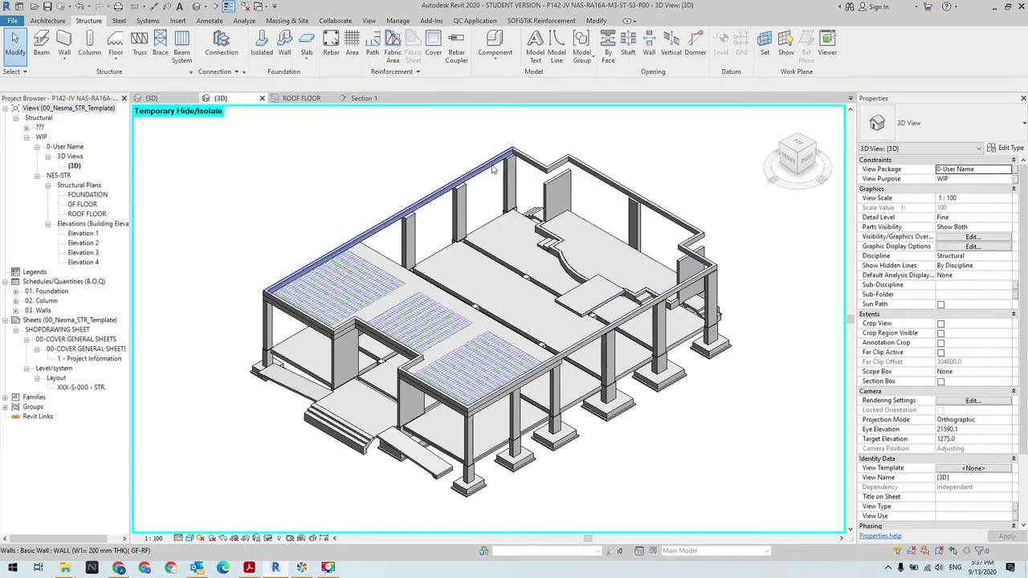
scroll(451, 166, up, 5)
scroll(379, 225, up, 3)
scroll(418, 231, down, 2)
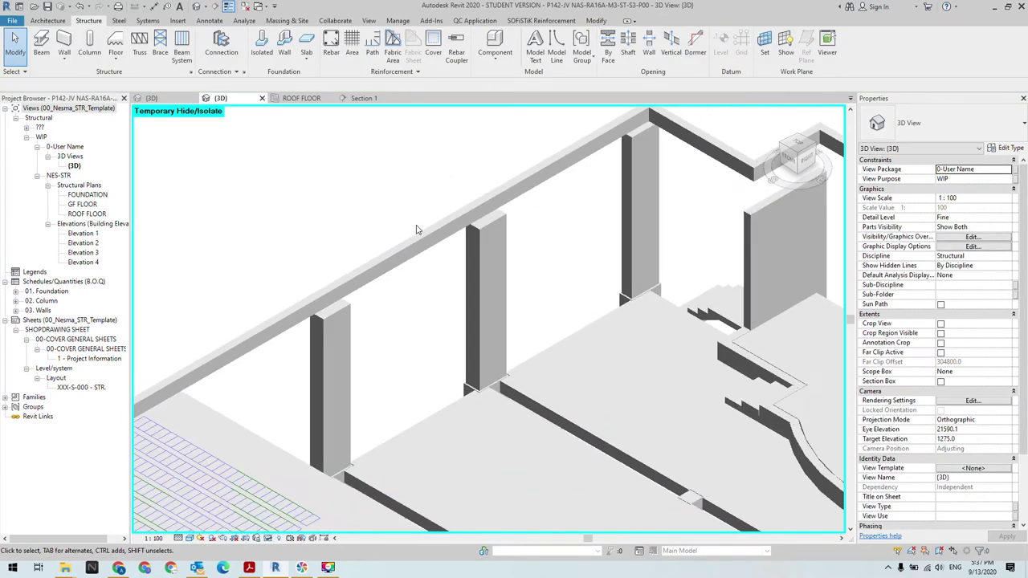
scroll(455, 225, down, 1)
scroll(454, 225, down, 3)
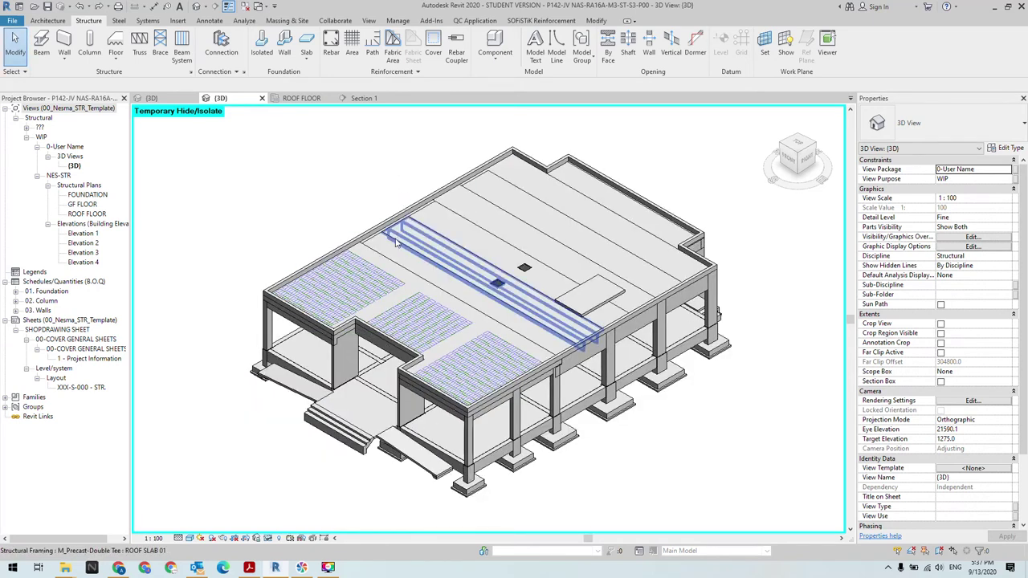
Step: Select the ROOF SLAB 01 double-tee and drag it along the roof
click(404, 252)
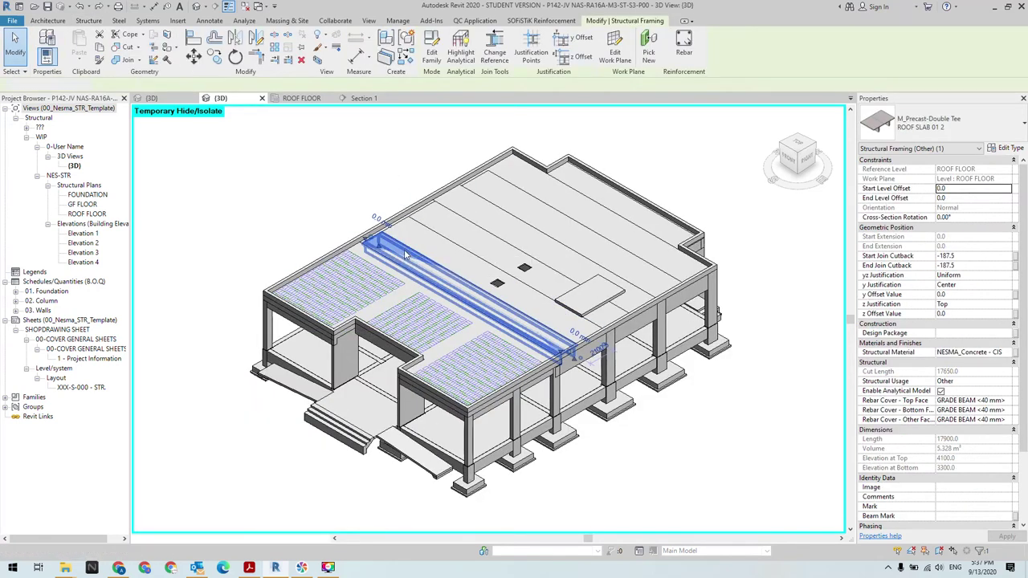
key(Escape)
click(408, 252)
key(Escape)
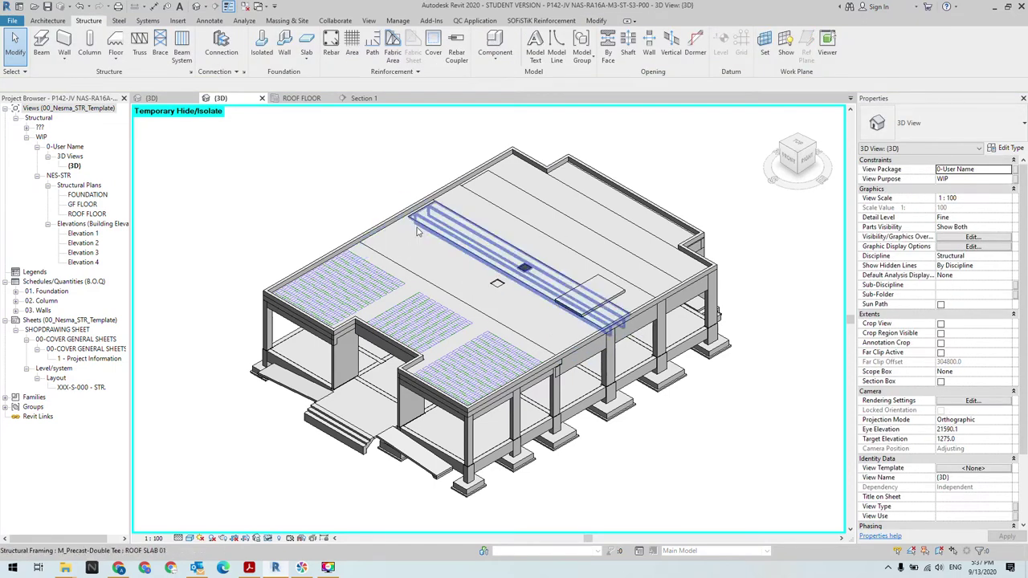
drag(425, 225, 480, 207)
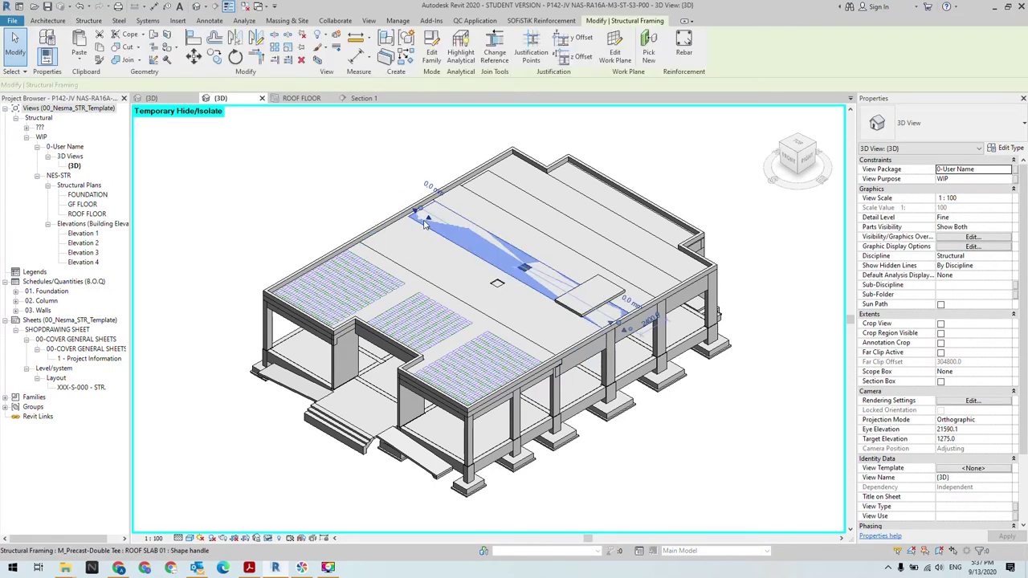
Step: Delete the ROOF SLAB 01 double-tee, the small roof-edge wall, the roof-edge beam and the roof floor
click(480, 206)
key(Delete)
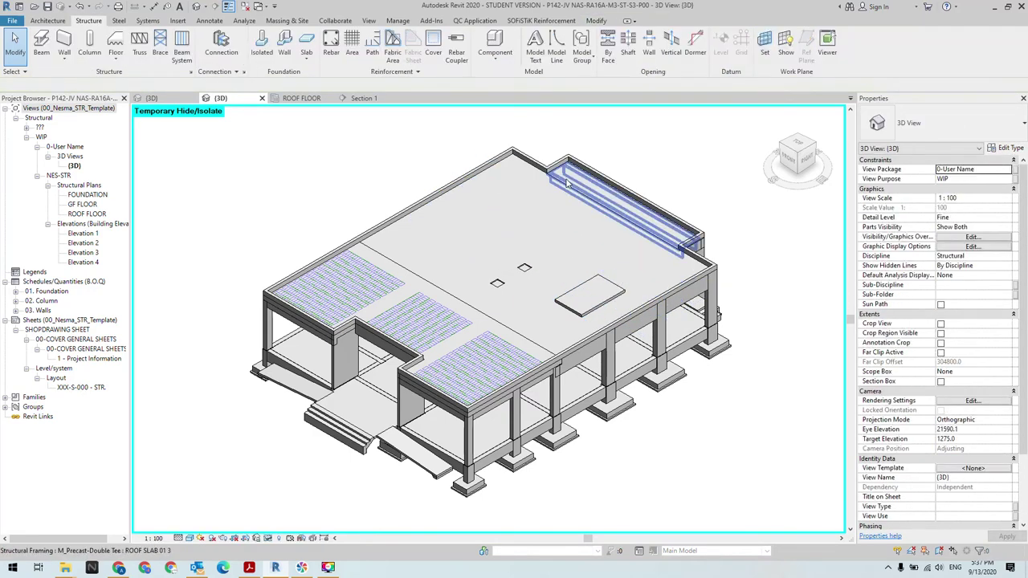
click(569, 183)
key(Escape)
click(560, 167)
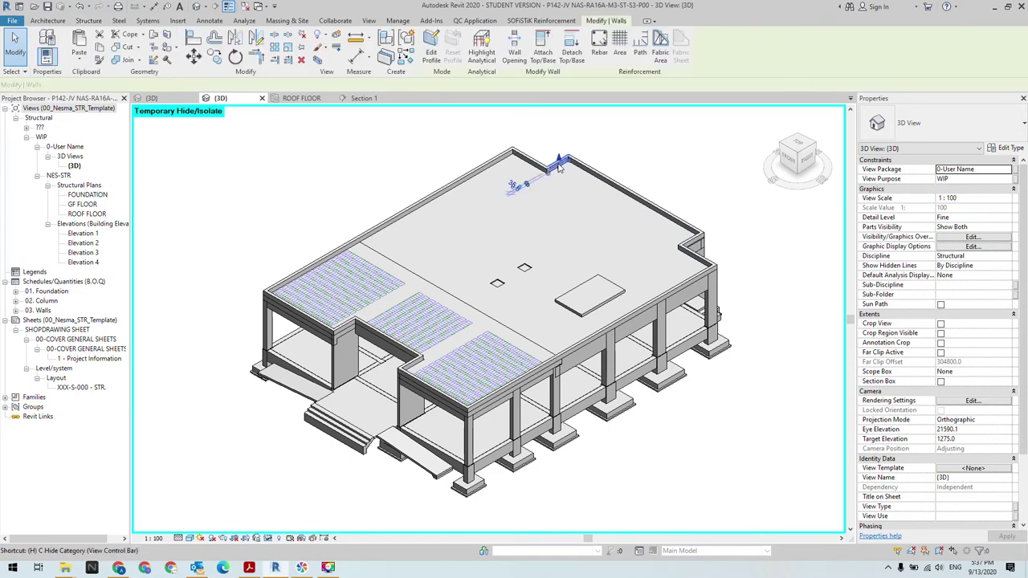
key(Delete)
click(561, 170)
scroll(561, 170, up, 5)
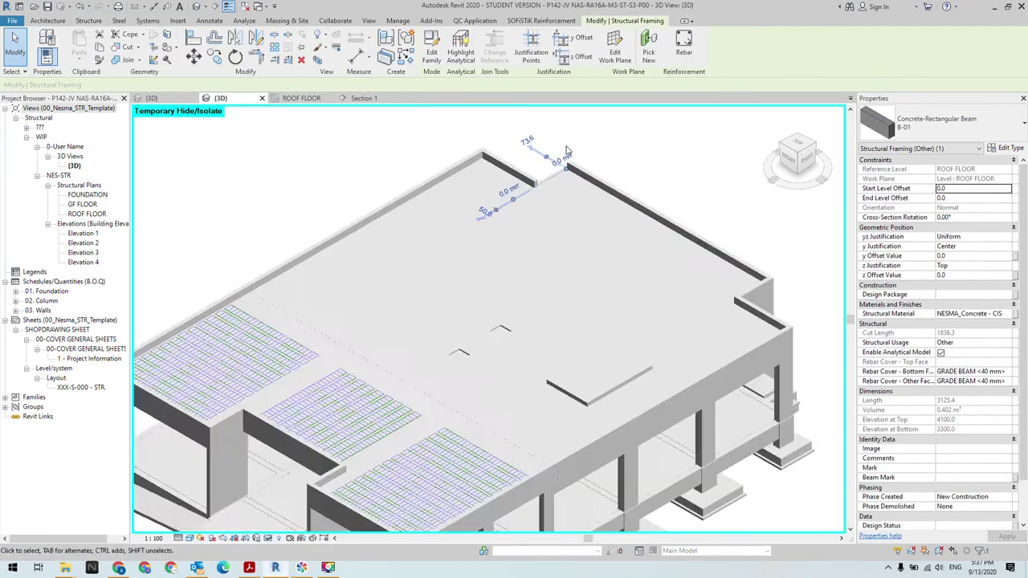
key(Delete)
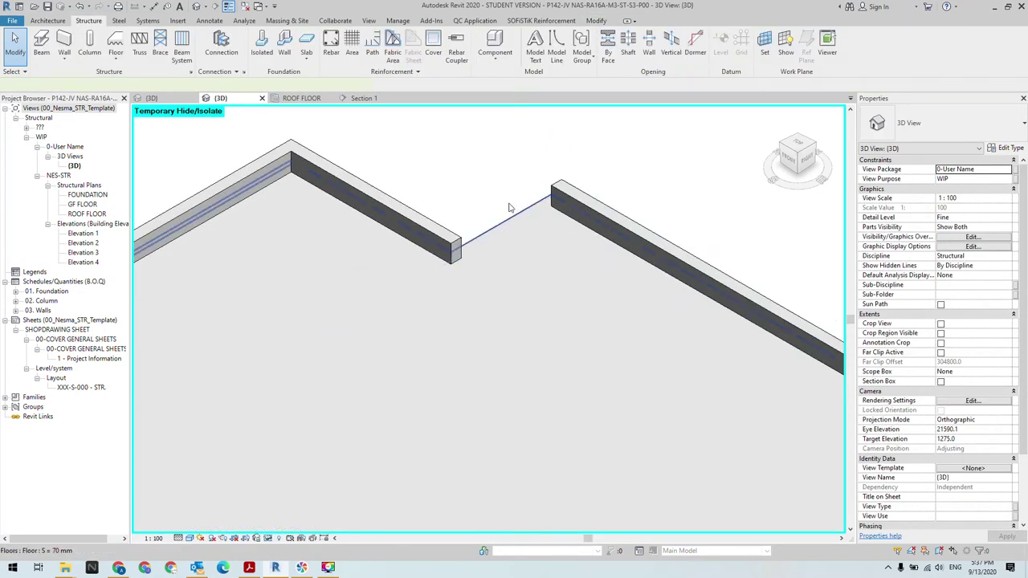
click(508, 208)
key(Delete)
Step: Orbit around the corbel beam to inspect it and its junction with the column
scroll(477, 172, down, 3)
scroll(440, 213, down, 2)
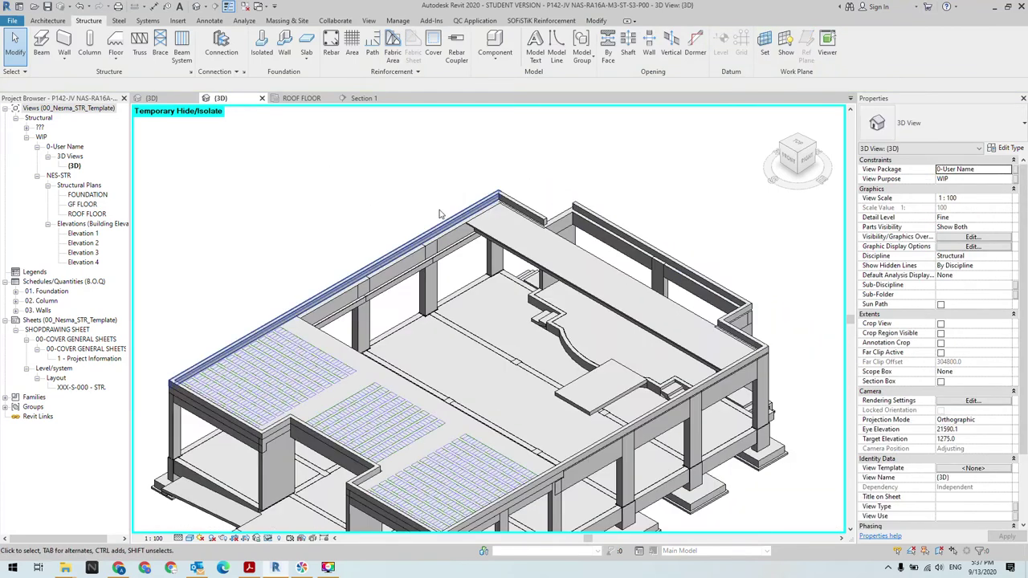
scroll(434, 208, up, 3)
scroll(402, 183, up, 2)
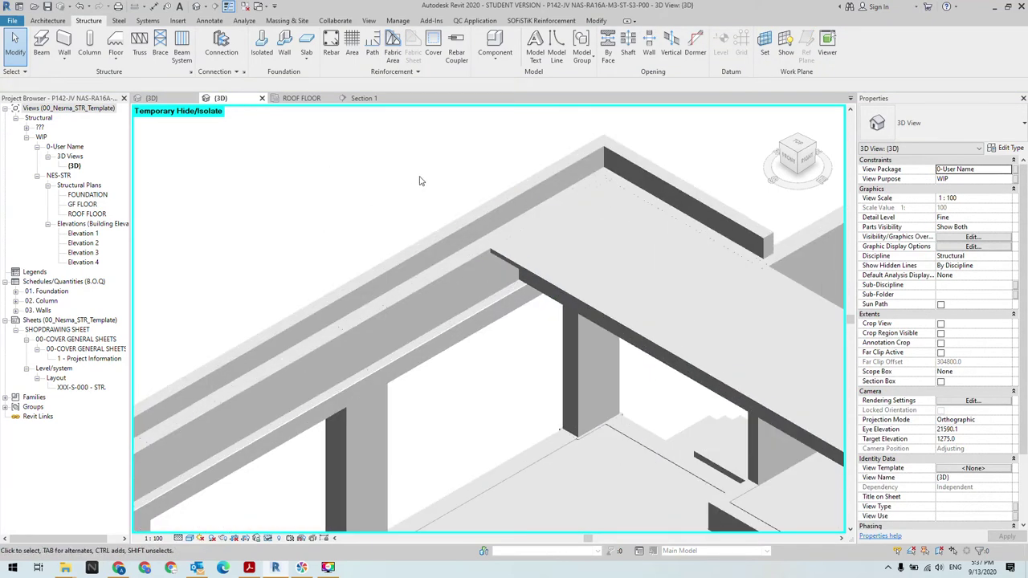
scroll(405, 168, down, 2)
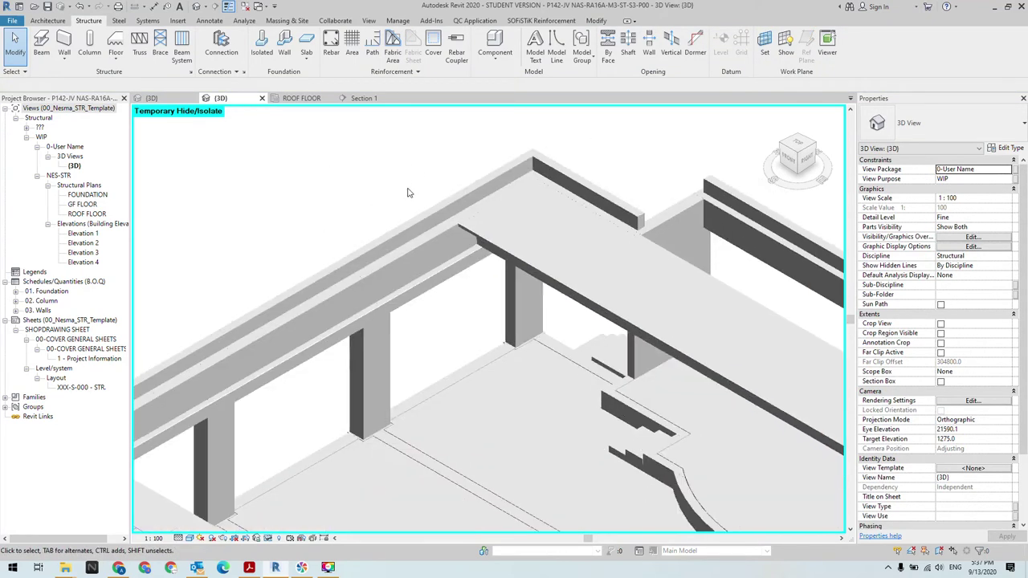
click(438, 295)
shift+middle_drag(449, 321, 504, 270)
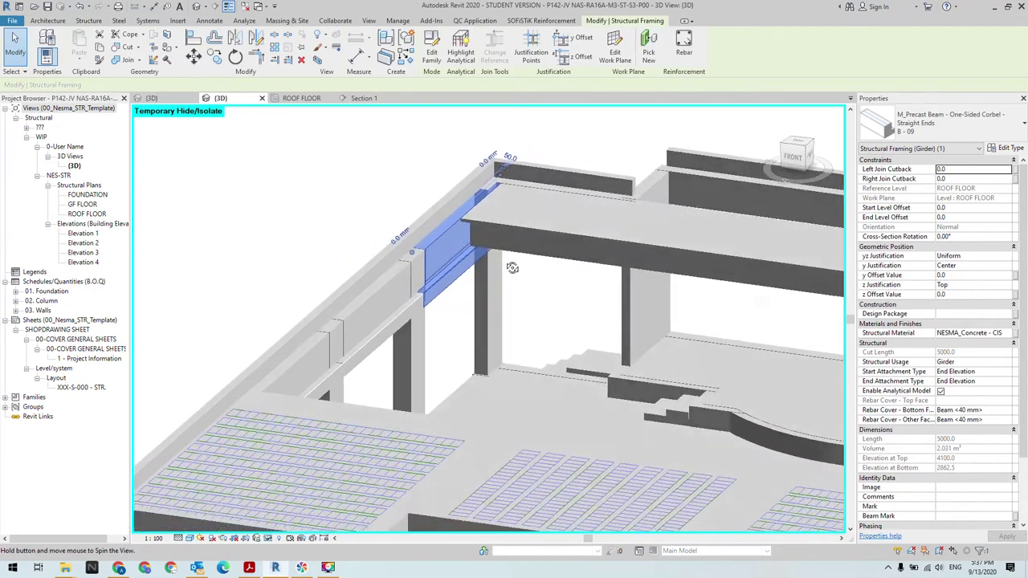
key(Escape)
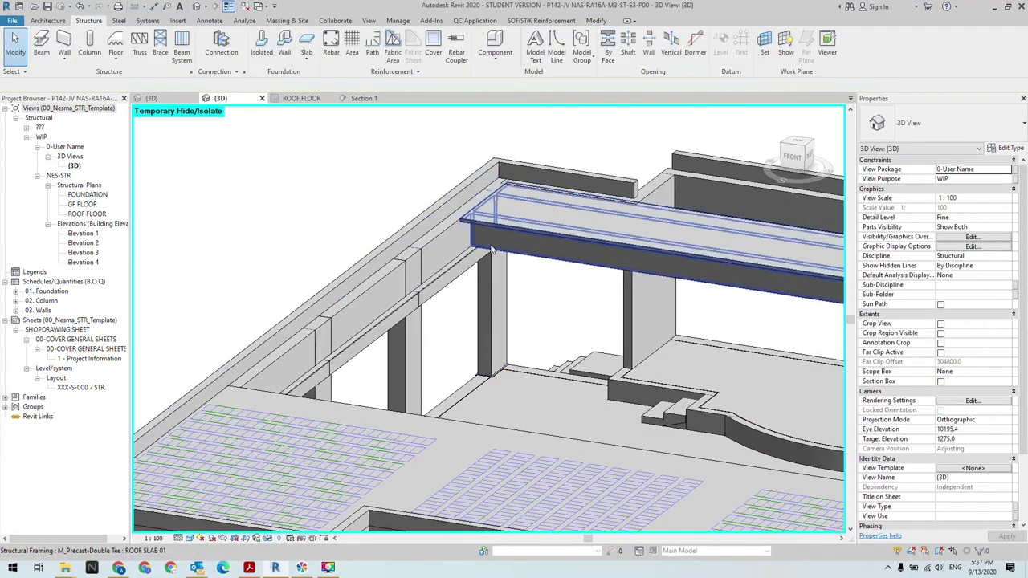
scroll(506, 277, up, 3)
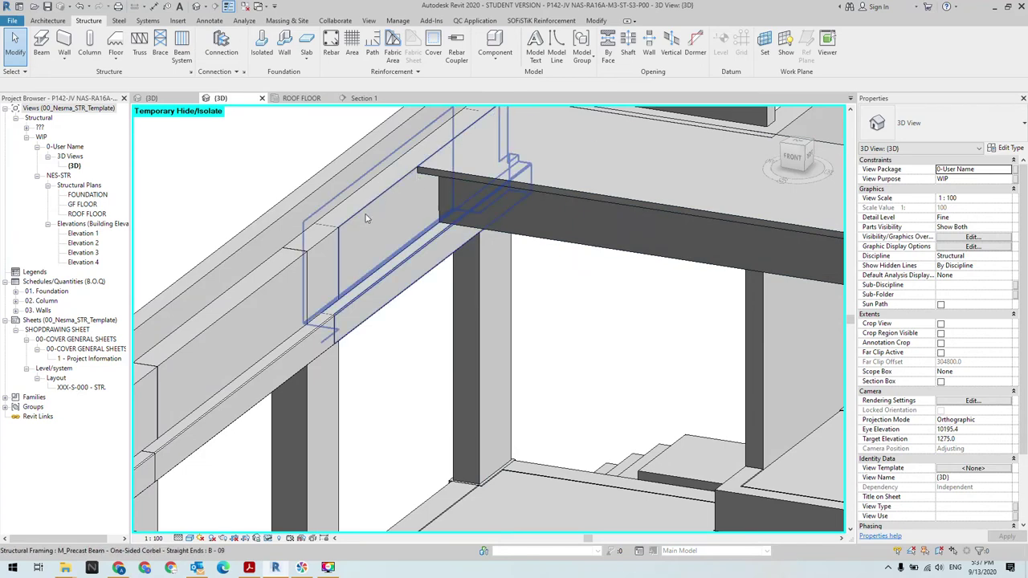
shift+middle_drag(464, 319, 426, 347)
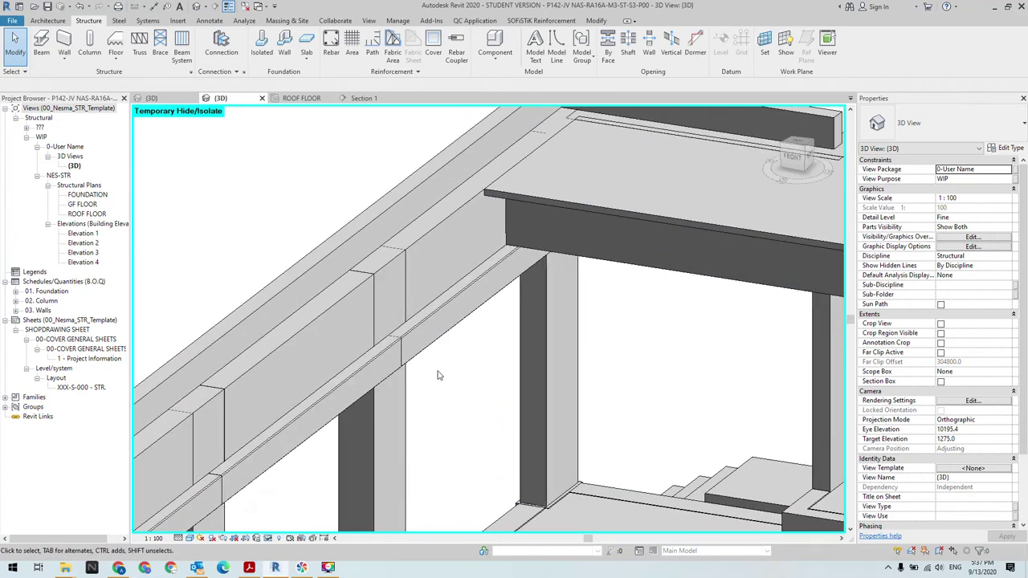
Step: Orbit to a near side elevation, then out to view the whole structure
scroll(482, 305, down, 2)
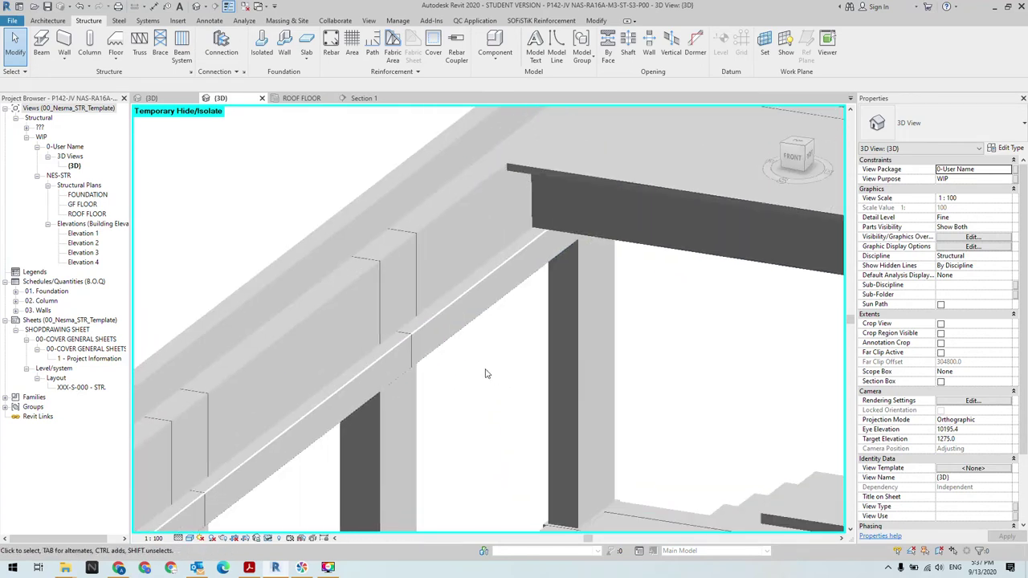
scroll(564, 238, up, 3)
scroll(563, 239, up, 1)
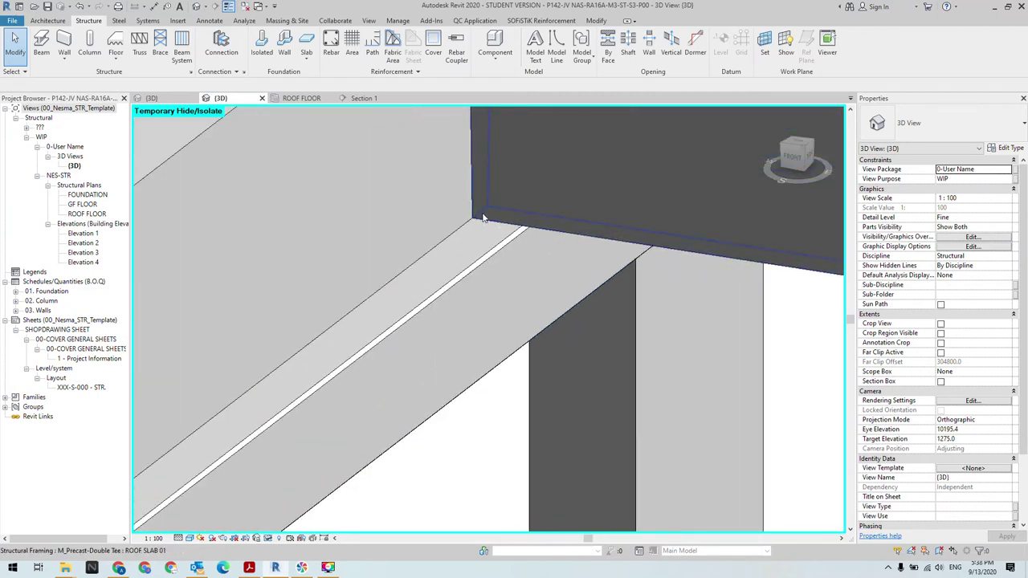
scroll(491, 234, down, 2)
scroll(487, 237, down, 1)
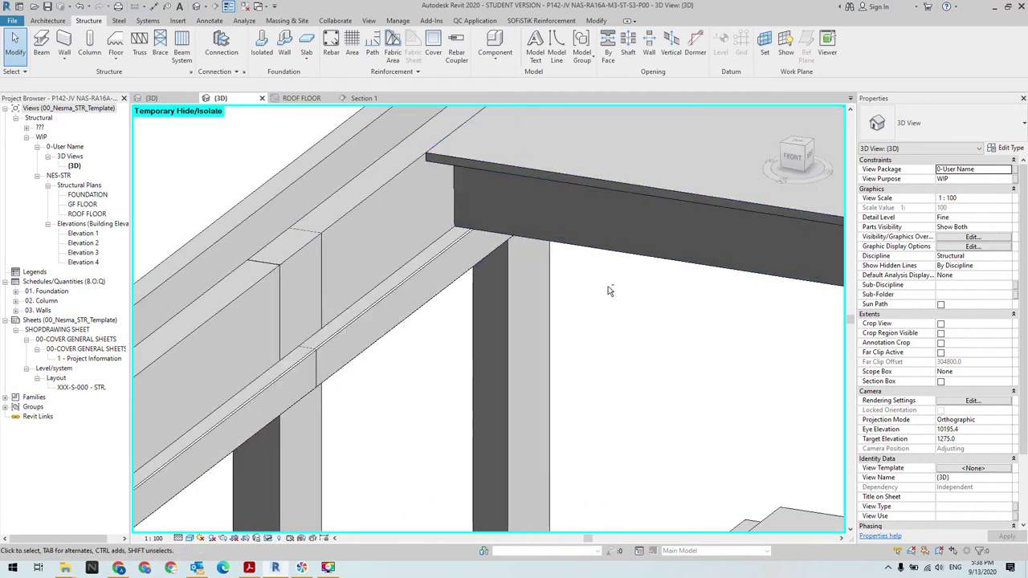
mouse_move(610, 291)
shift+middle_down()
mouse_move(447, 162)
mouse_move(517, 345)
mouse_move(477, 320)
mouse_move(442, 214)
mouse_move(513, 280)
mouse_move(515, 438)
mouse_move(533, 441)
mouse_move(546, 360)
shift+middle_up()
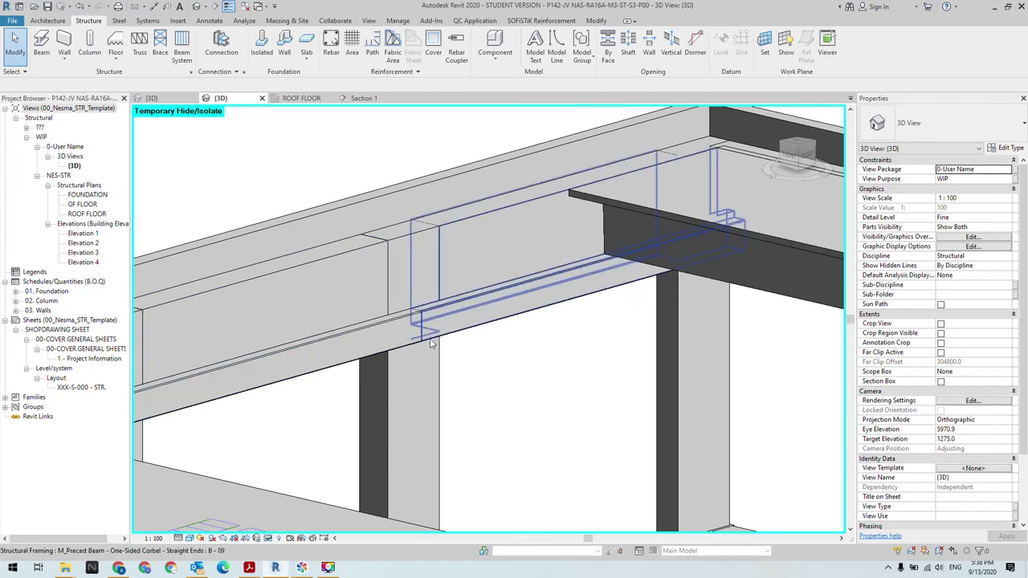
scroll(394, 302, down, 5)
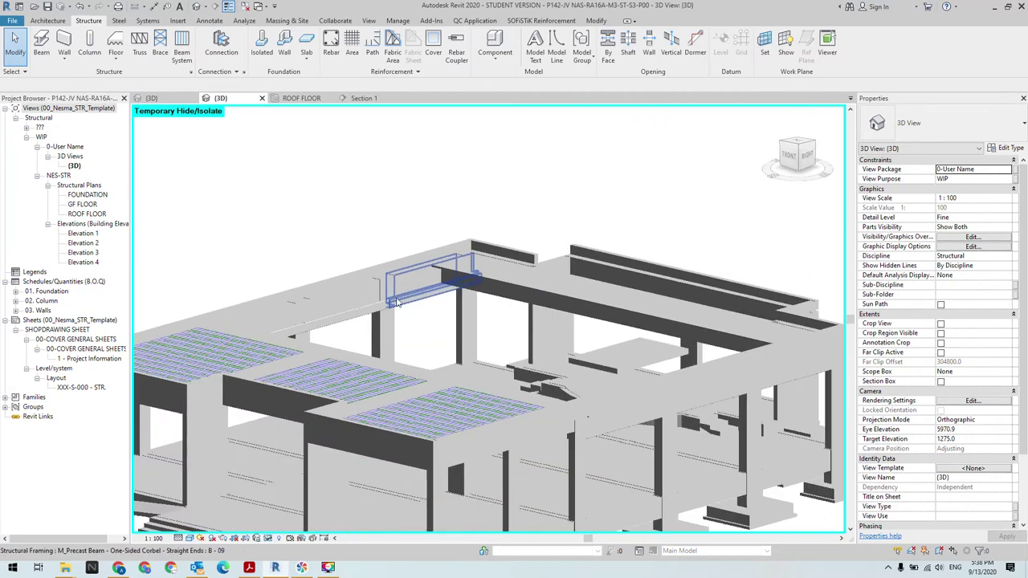
mouse_move(394, 301)
shift+middle_down()
mouse_move(594, 277)
mouse_move(596, 260)
shift+middle_up()
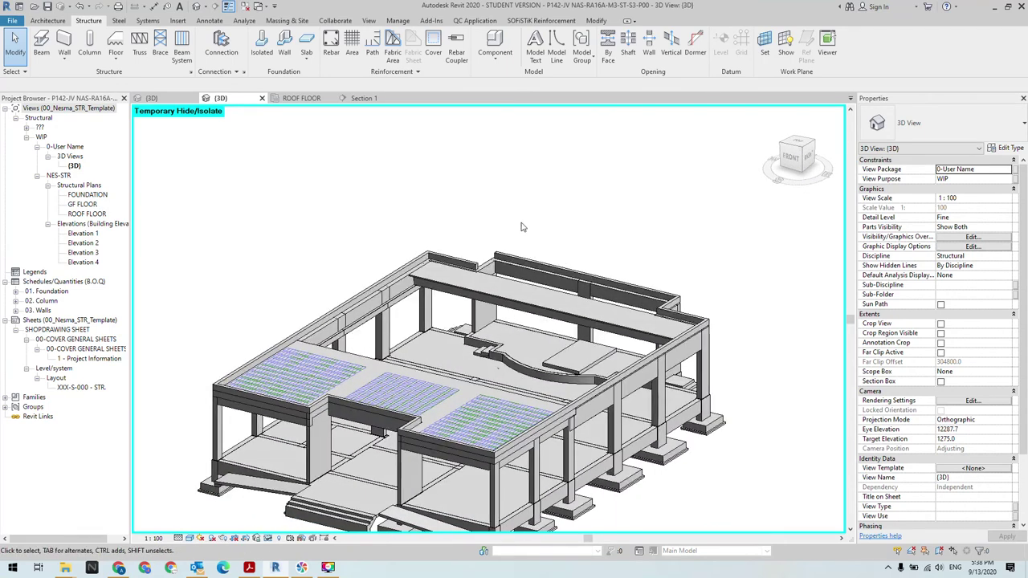
click(297, 97)
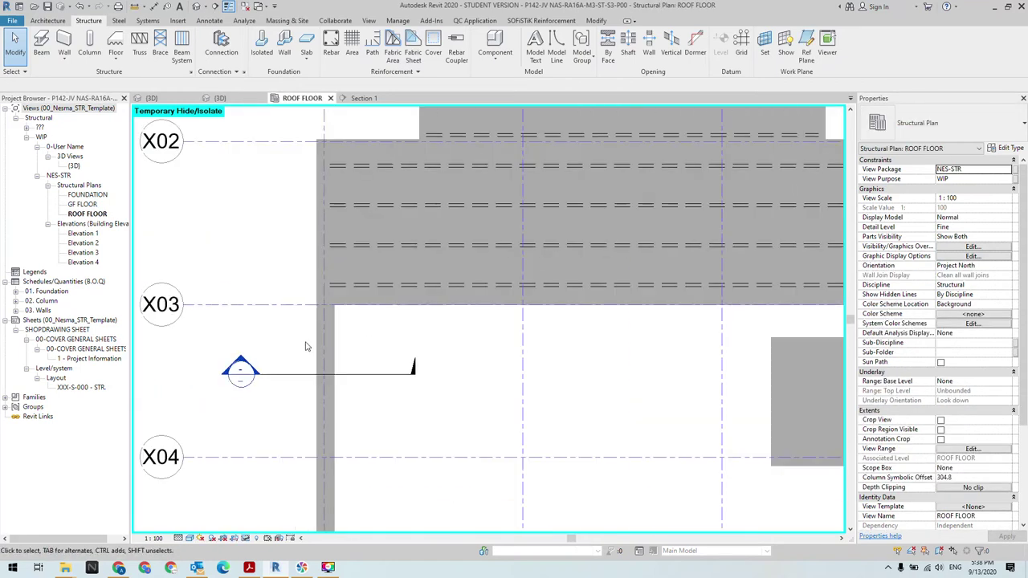
Step: Set the plan's corbel beam z Justification to Top in Properties, then deselect it
scroll(305, 347, down, 3)
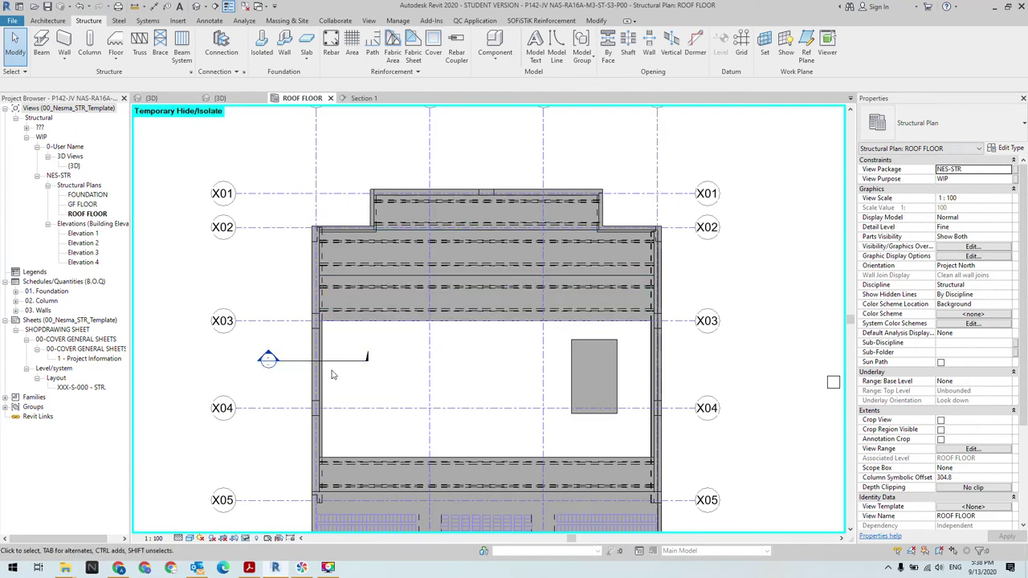
click(321, 371)
click(1006, 149)
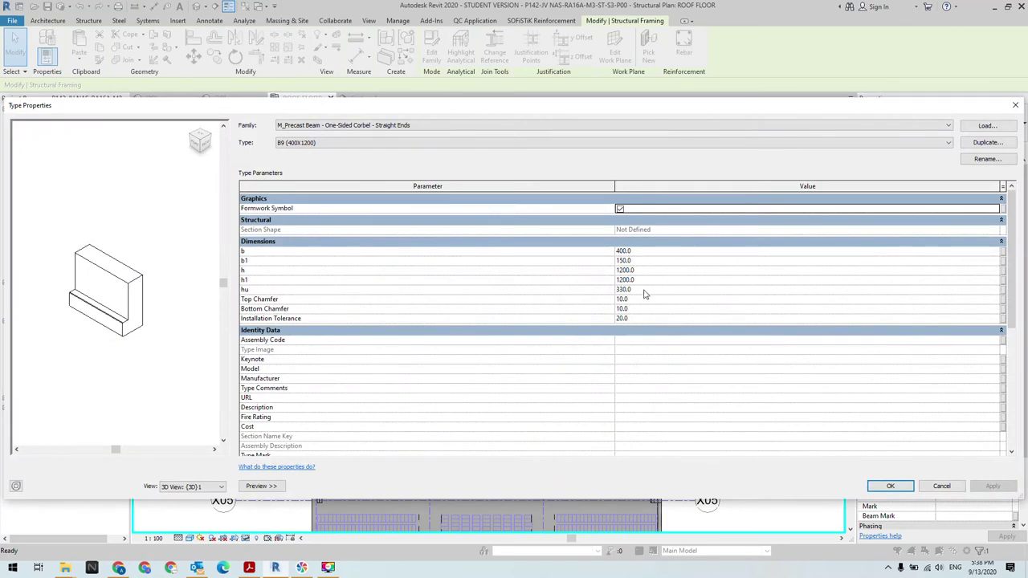
key(Escape)
scroll(331, 300, up, 3)
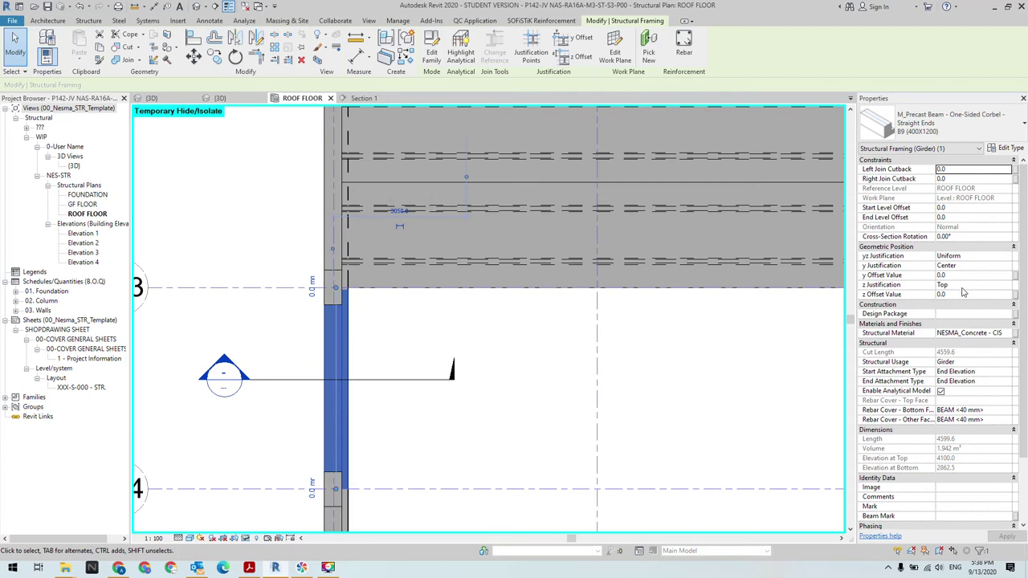
click(925, 280)
scroll(301, 271, down, 2)
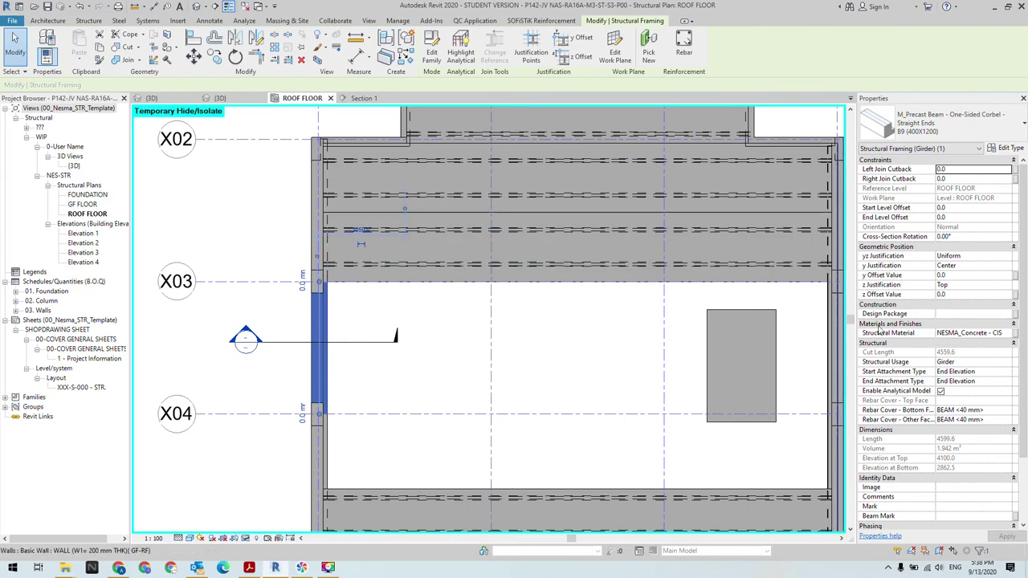
click(439, 334)
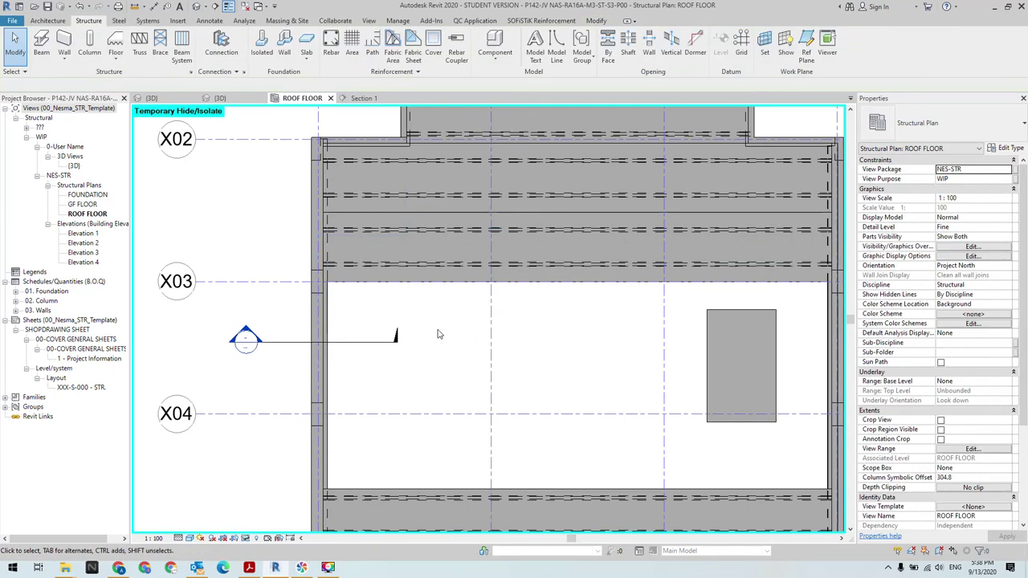
scroll(434, 330, down, 2)
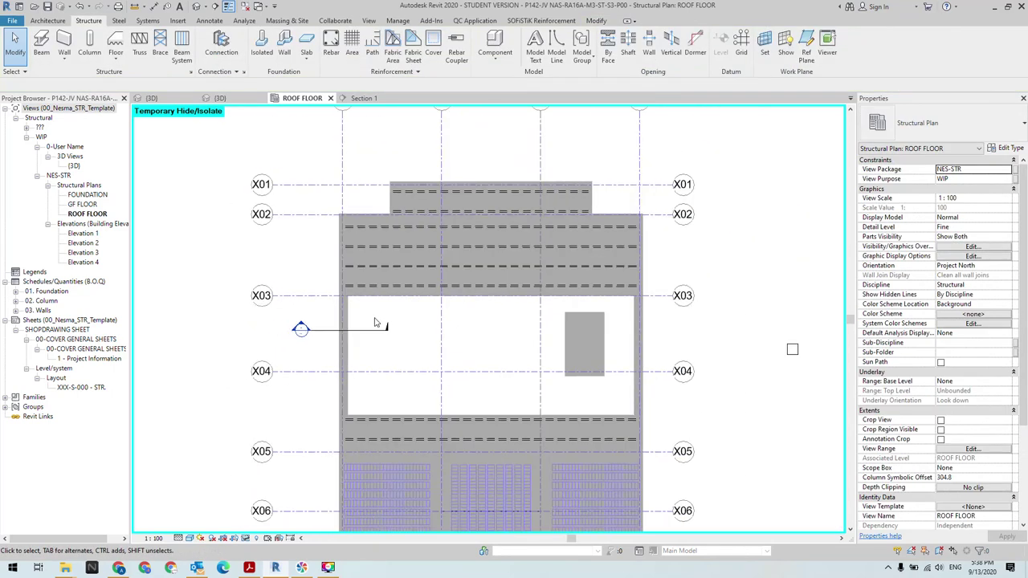
scroll(438, 329, down, 1)
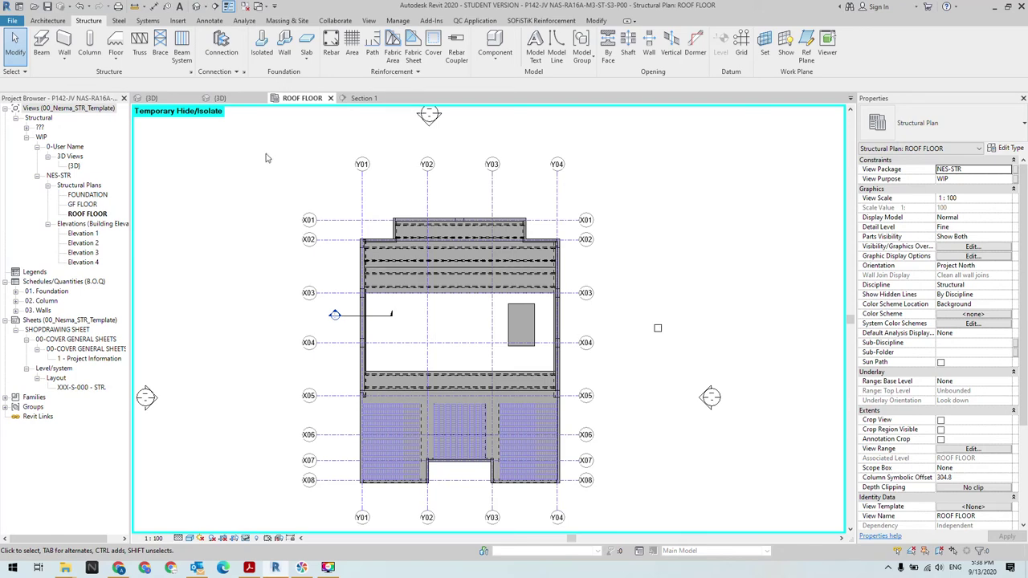
click(245, 100)
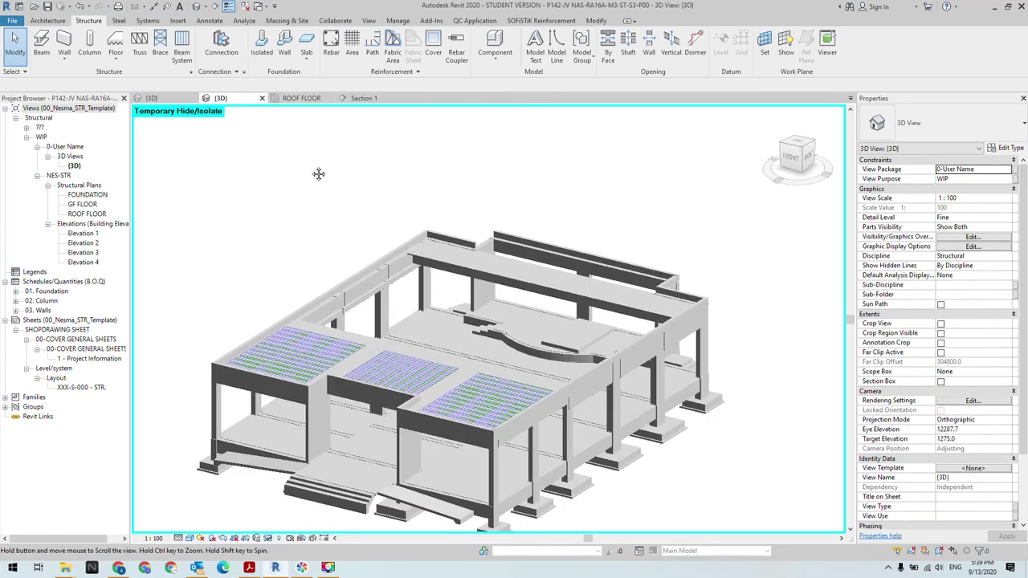
Step: Orbit and zoom the 3D view to inspect a wall and the roof beams from above and below
middle_drag(328, 188, 321, 122)
mouse_move(438, 423)
shift+middle_down()
mouse_move(380, 390)
mouse_move(292, 248)
shift+middle_up()
click(378, 385)
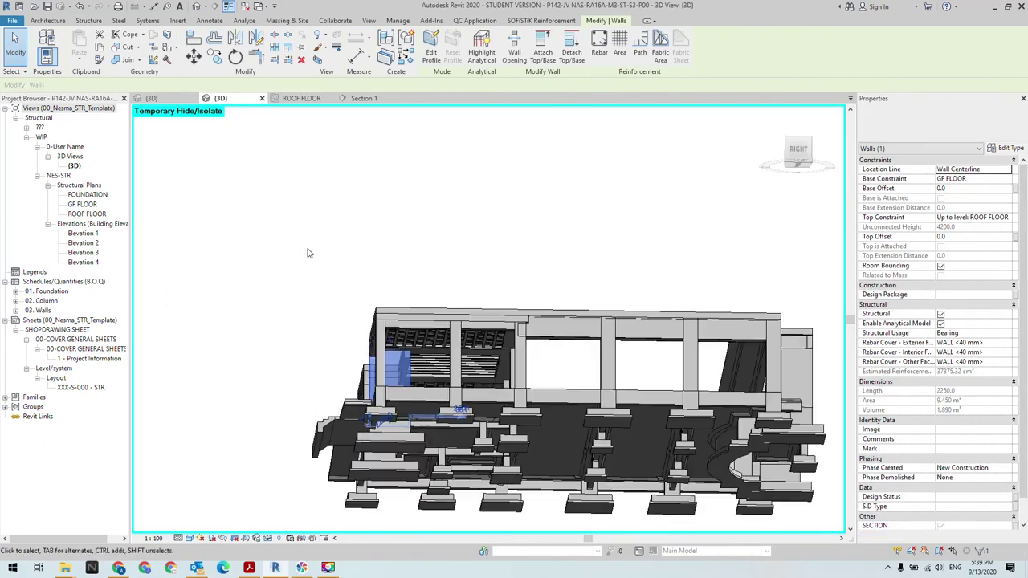
scroll(440, 384, up, 3)
scroll(440, 383, up, 2)
scroll(466, 441, up, 2)
shift+middle_drag(468, 441, 385, 255)
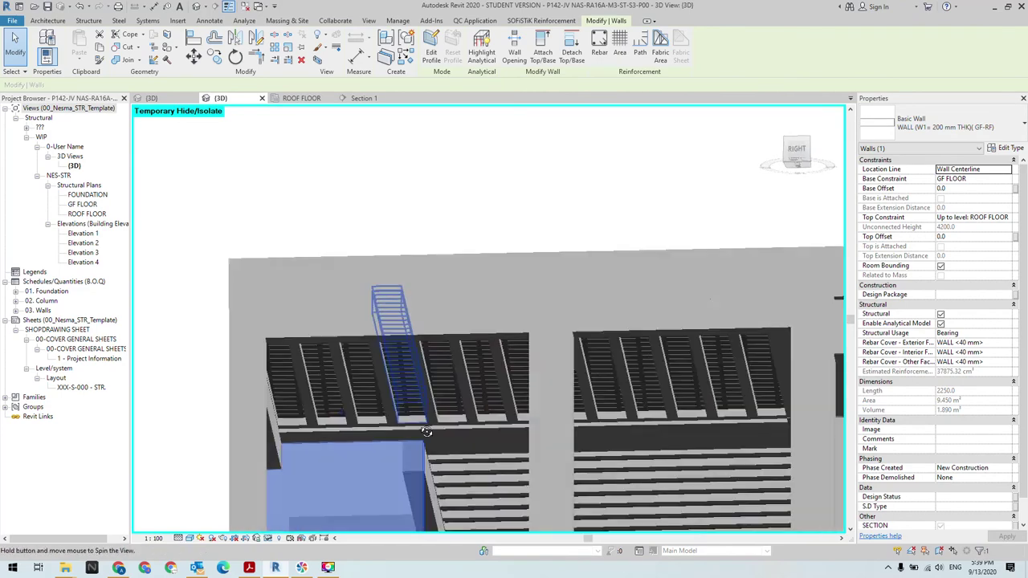
scroll(385, 255, up, 3)
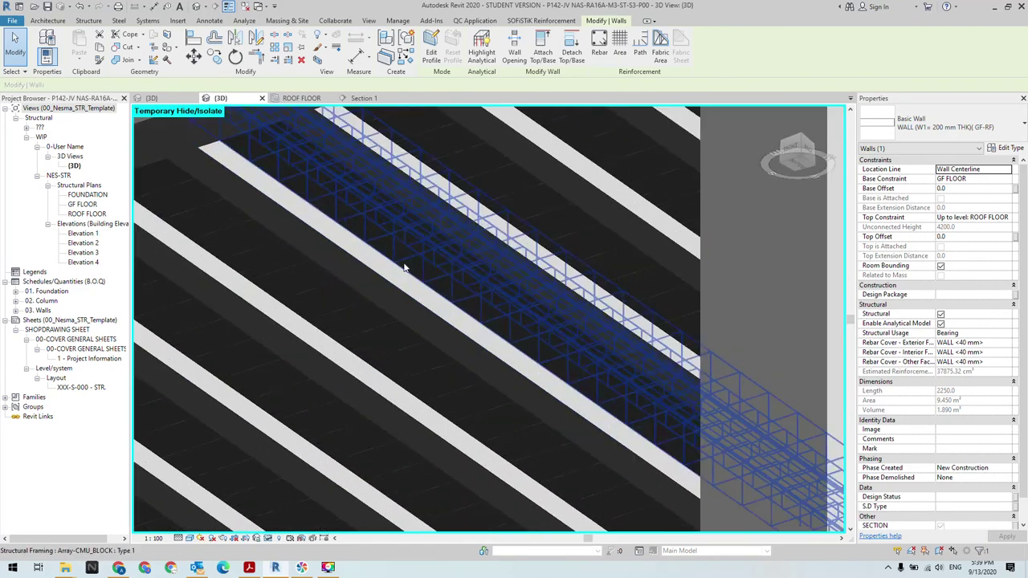
scroll(451, 389, down, 2)
scroll(620, 336, down, 2)
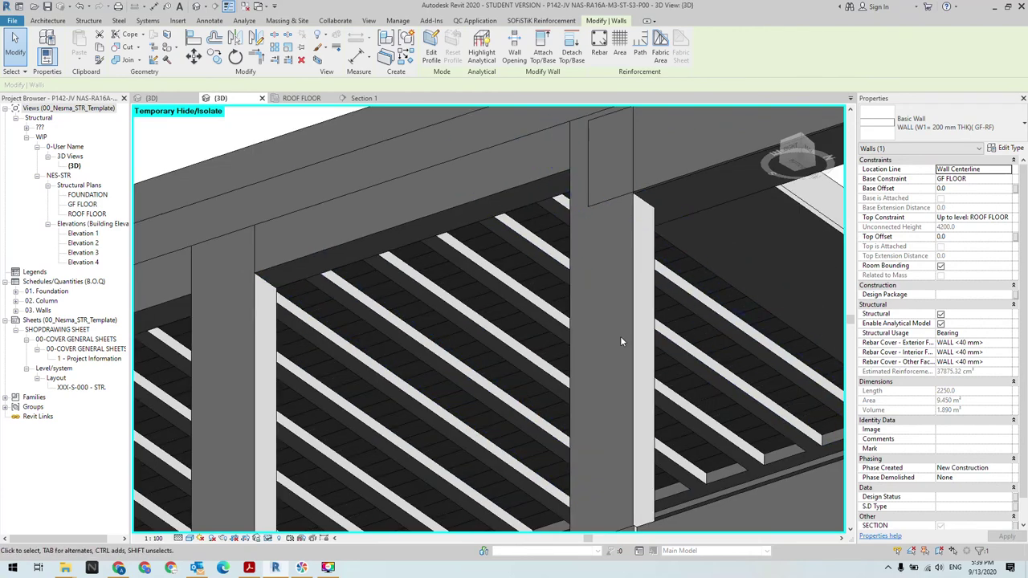
scroll(408, 188, down, 2)
scroll(524, 369, up, 5)
shift+middle_drag(524, 374, 549, 383)
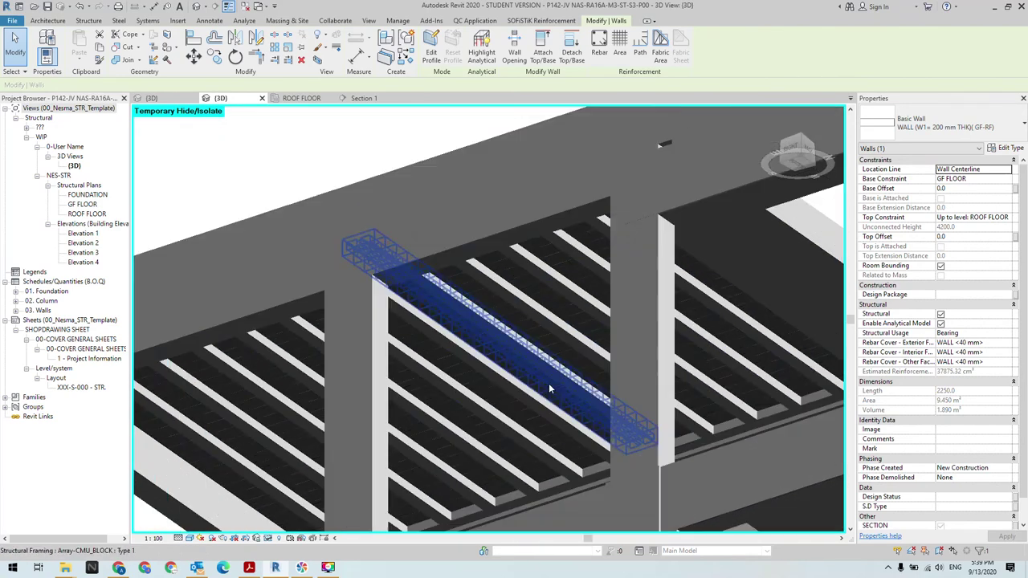
scroll(549, 383, up, 3)
click(305, 99)
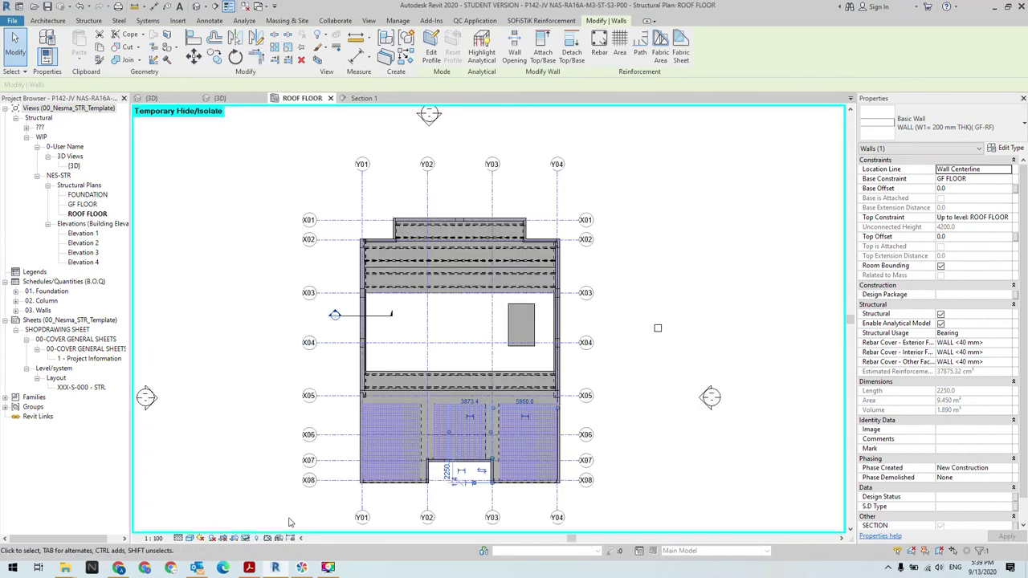
Step: Switch the ROOF FLOOR plan's visual style to Wireframe
click(190, 539)
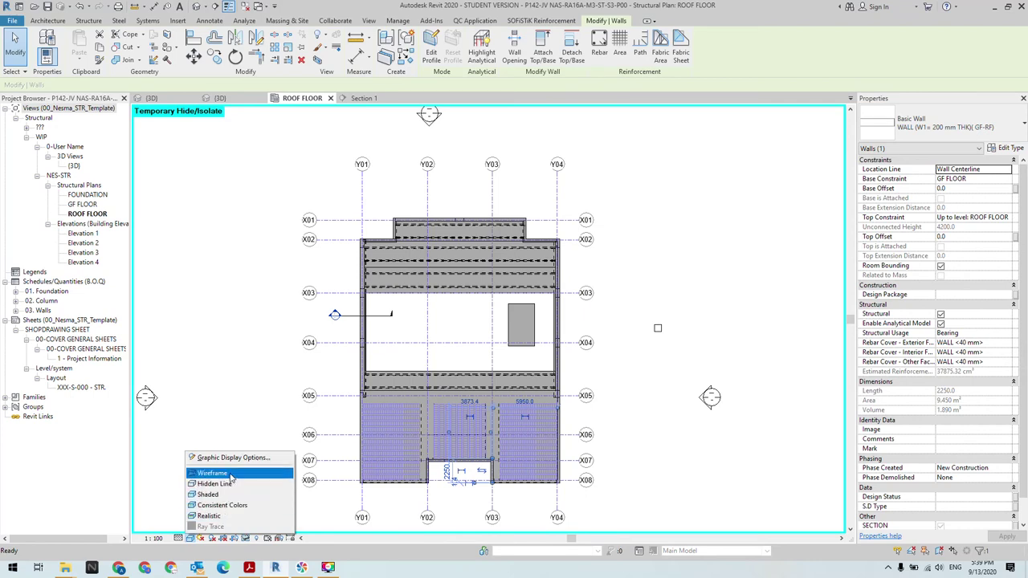
click(226, 468)
scroll(403, 465, up, 3)
scroll(383, 345, up, 3)
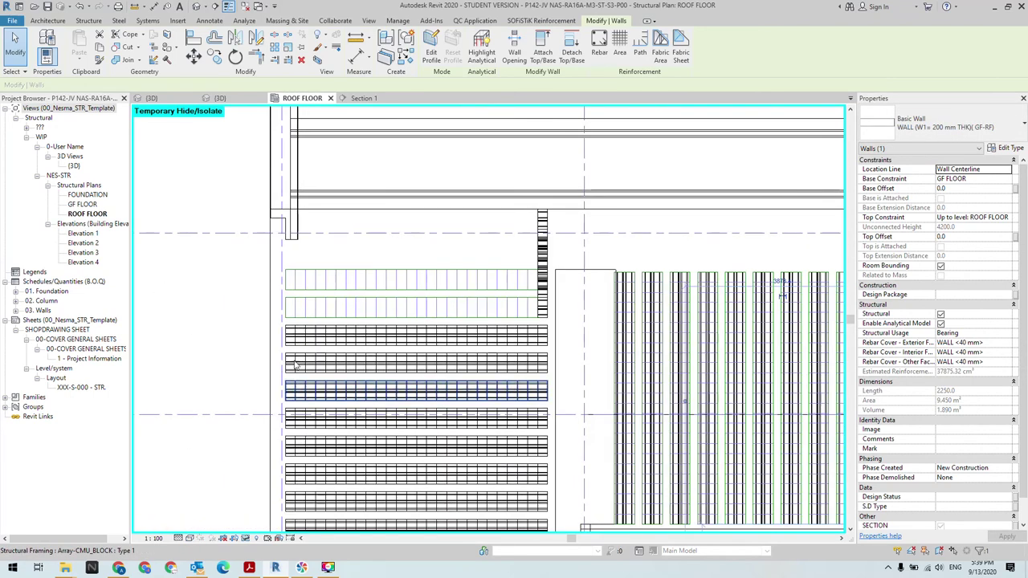
scroll(383, 346, down, 5)
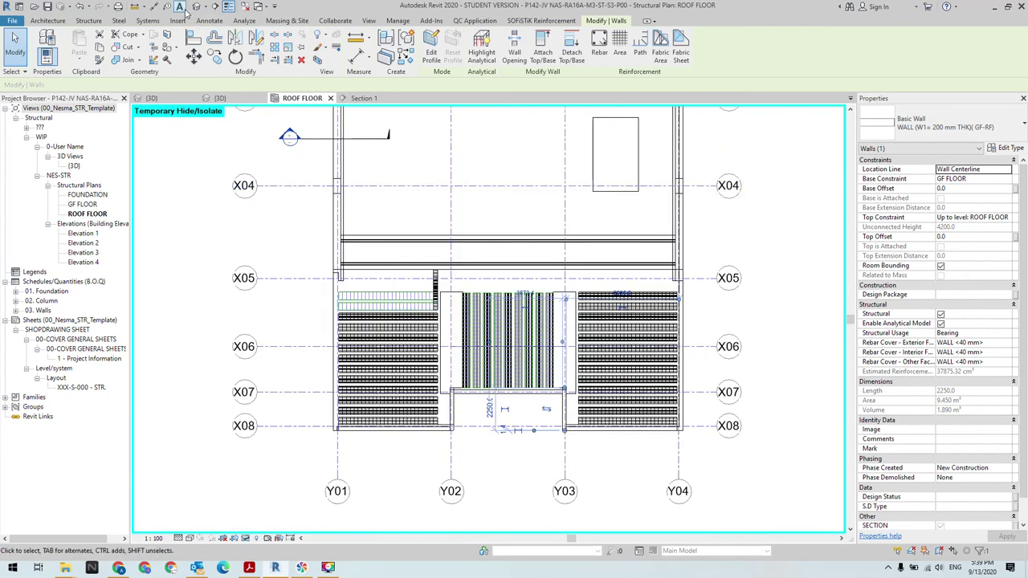
Step: Draw Section 2 near grid X08 between Y01 and Y02 and open it
click(215, 7)
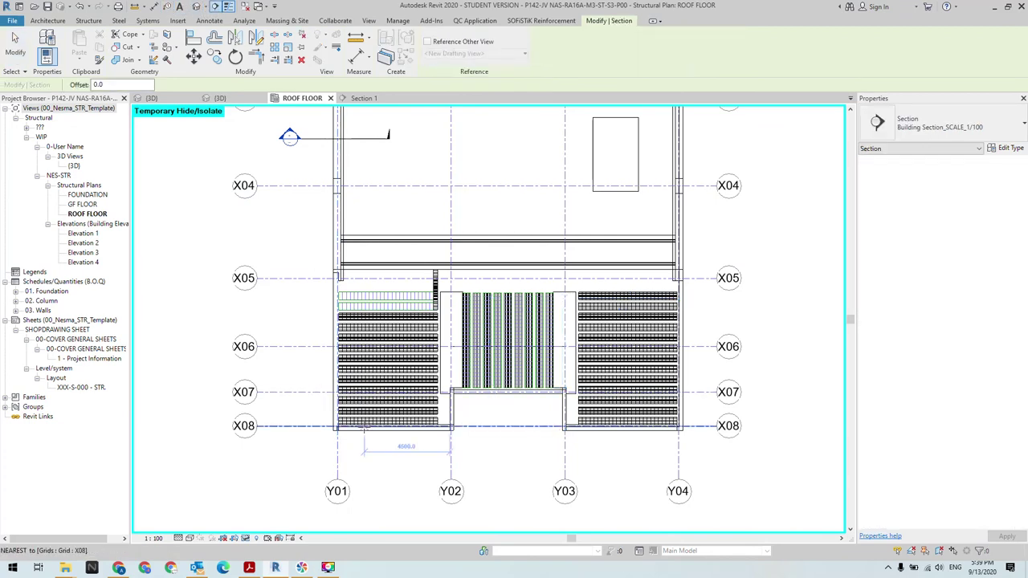
click(365, 448)
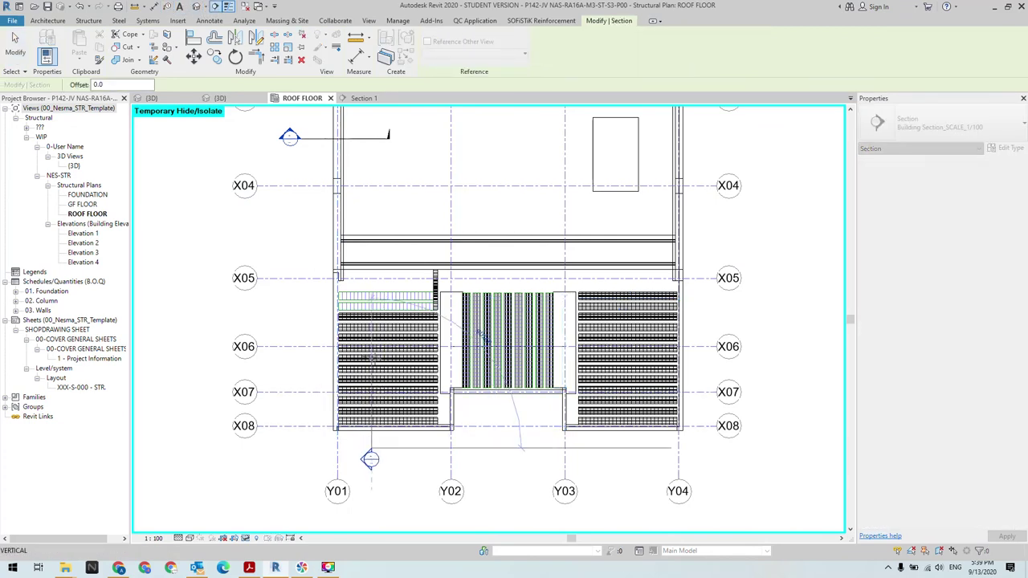
click(365, 358)
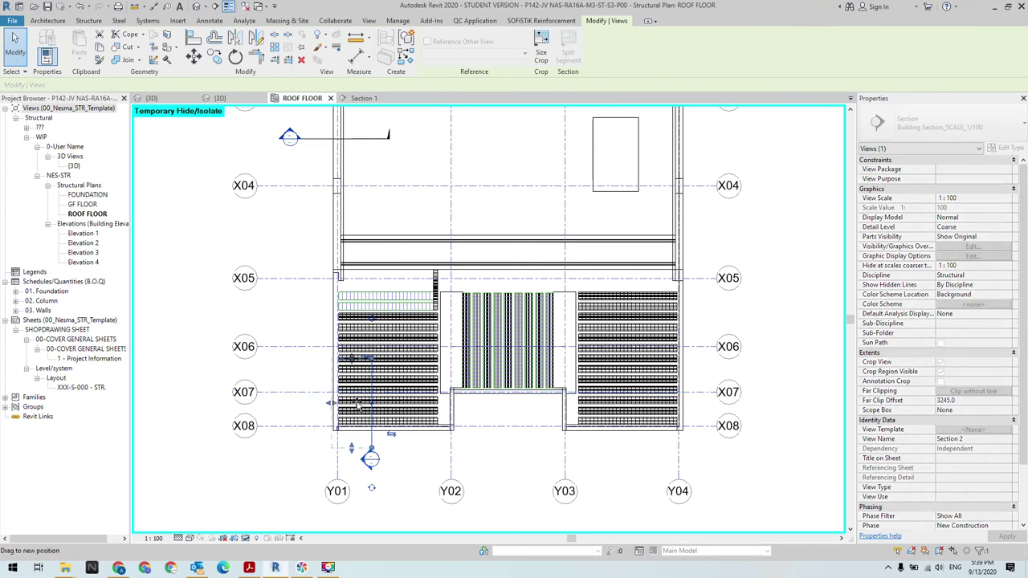
double_click(369, 454)
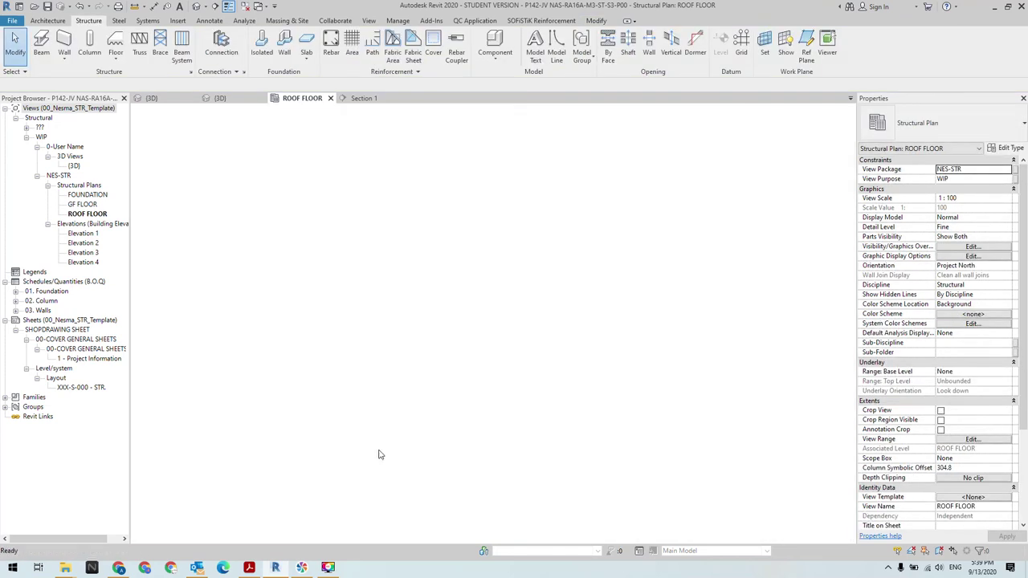
Step: Set Section 2 to Fine detail, Shaded style and 1:25 scale, then zoom to check
click(178, 538)
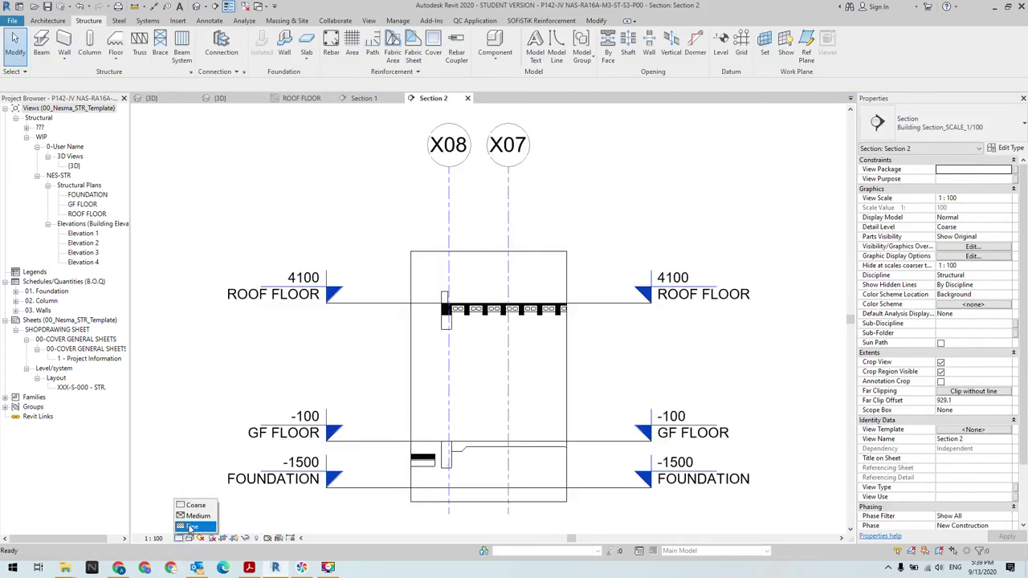
click(193, 526)
click(189, 538)
click(209, 495)
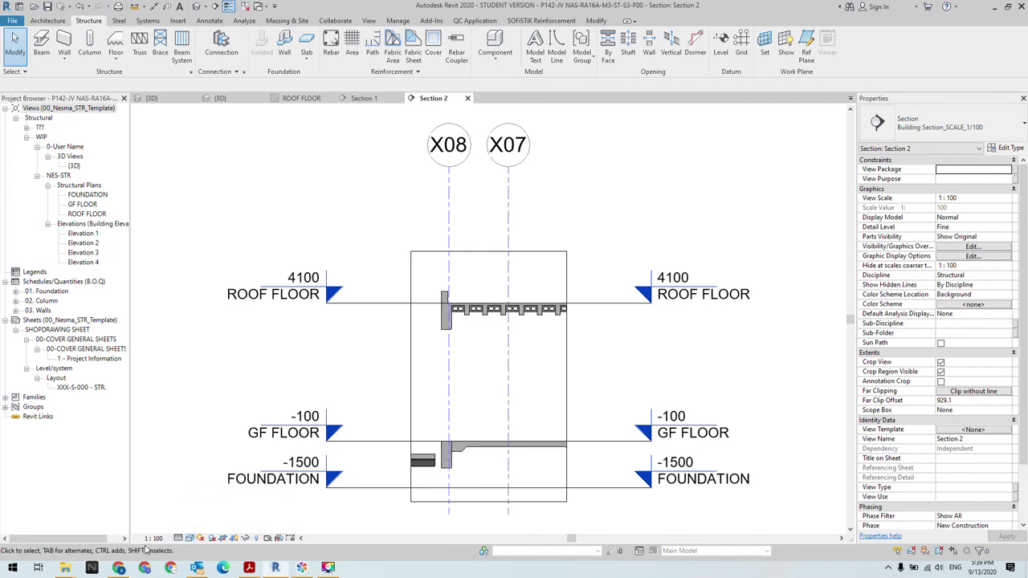
click(153, 538)
click(182, 447)
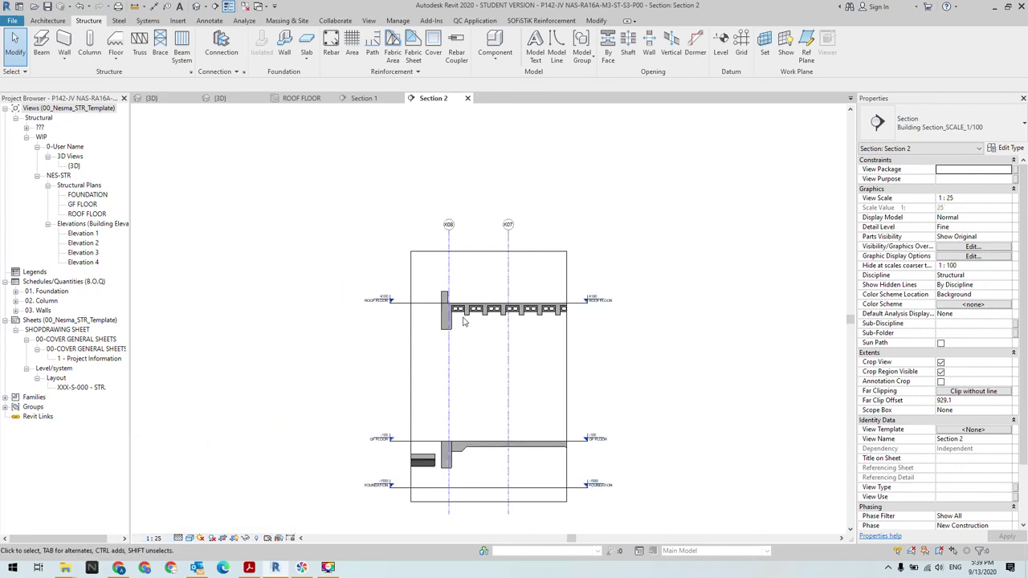
scroll(562, 298, up, 2)
scroll(554, 321, up, 3)
scroll(540, 337, up, 3)
scroll(540, 337, down, 3)
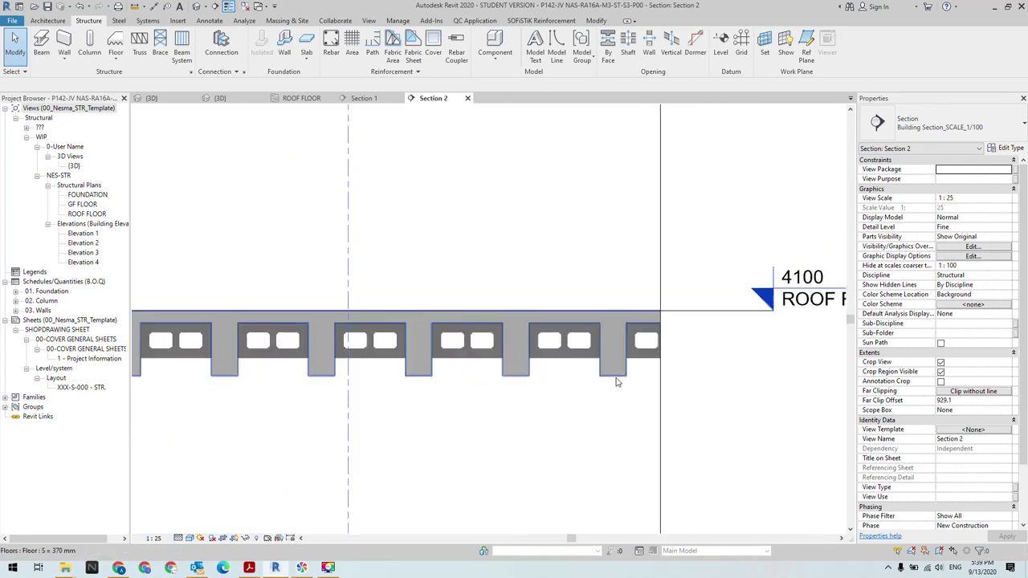
scroll(542, 353, down, 1)
scroll(549, 377, down, 2)
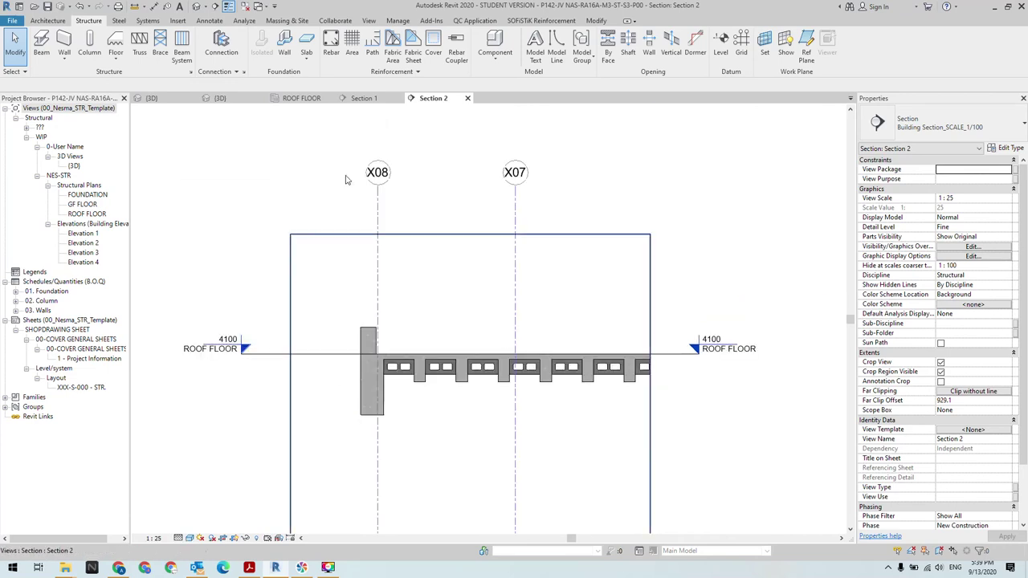
click(221, 99)
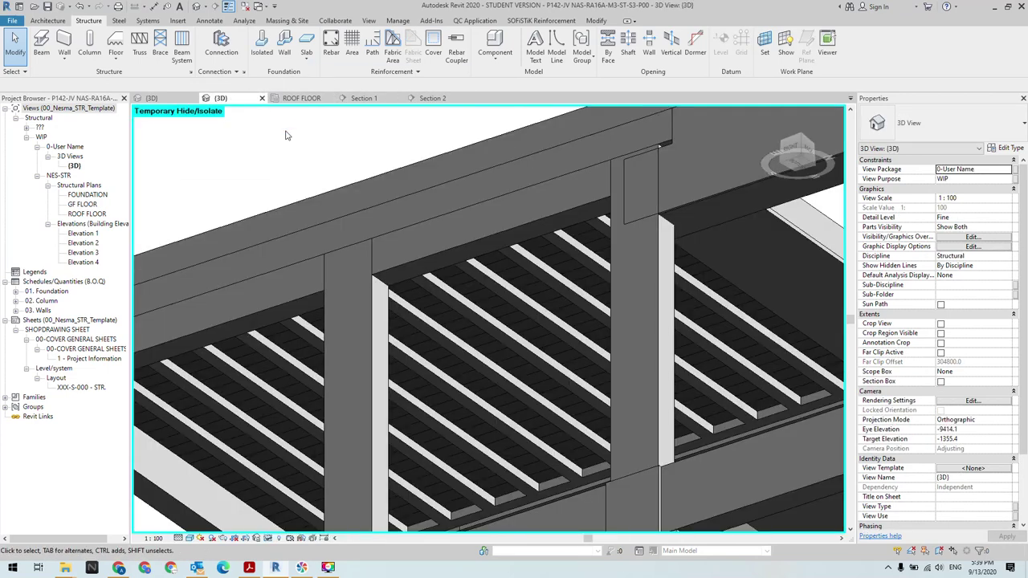
scroll(395, 238, down, 4)
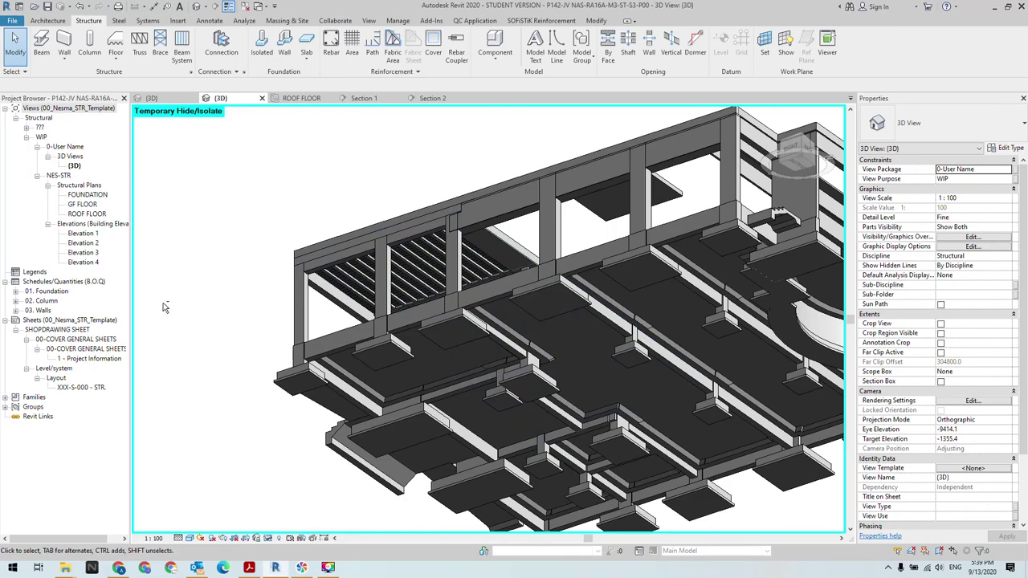
mouse_move(163, 307)
shift+middle_down()
mouse_move(469, 516)
mouse_move(544, 485)
shift+middle_up()
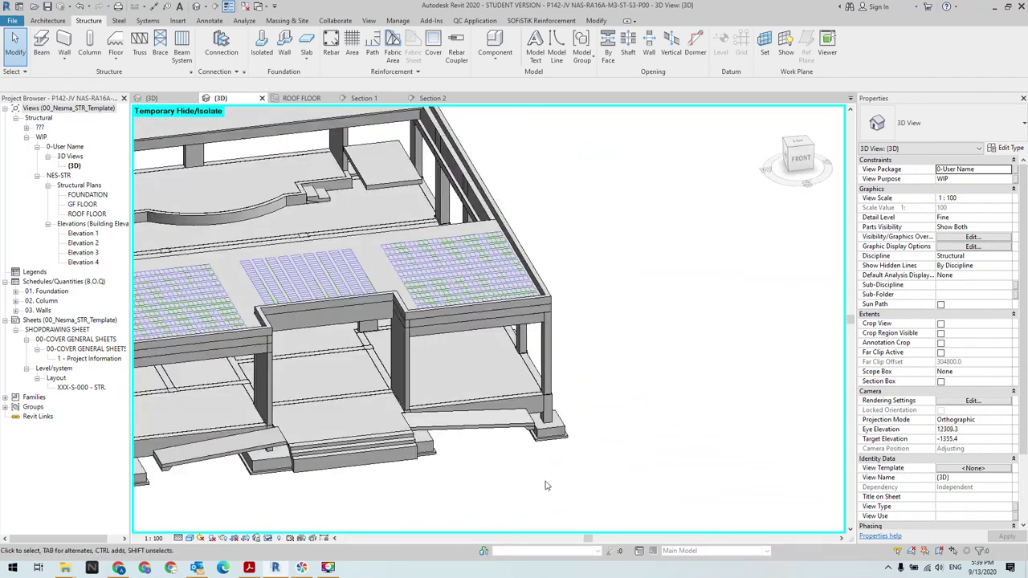
scroll(544, 485, down, 3)
scroll(185, 137, up, 2)
scroll(184, 136, up, 1)
scroll(358, 304, down, 2)
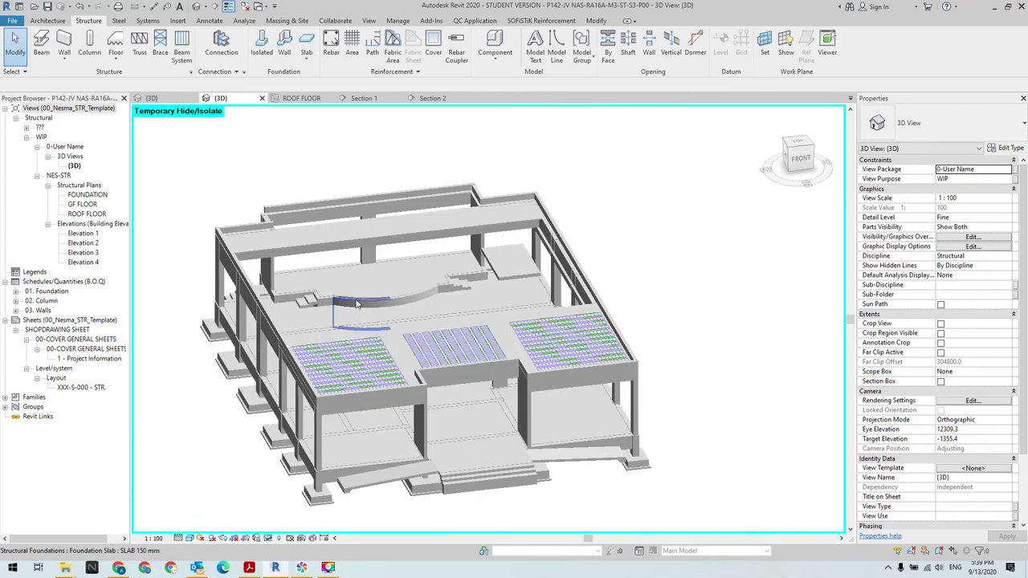
shift+middle_drag(357, 304, 339, 338)
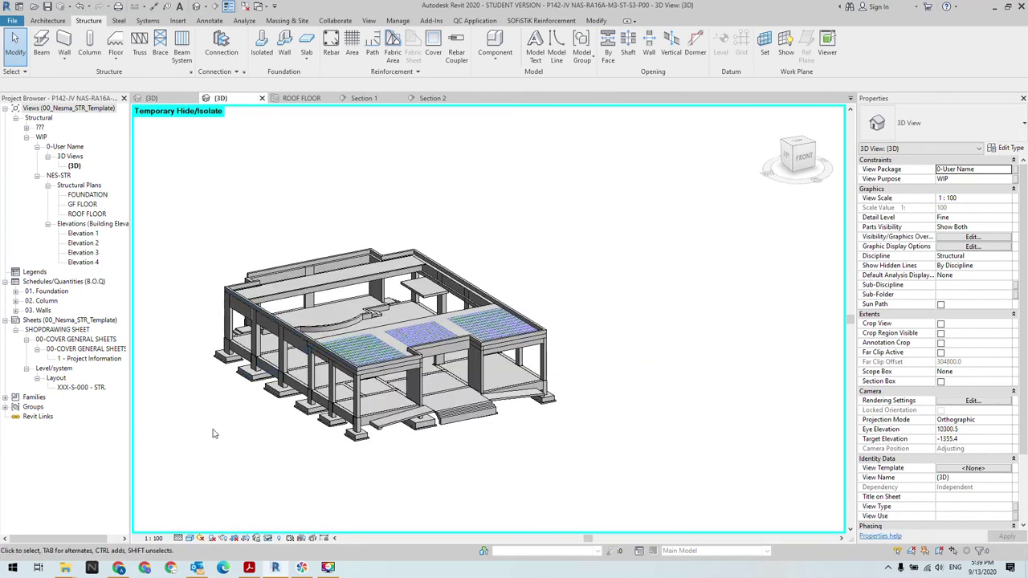
scroll(392, 264, up, 2)
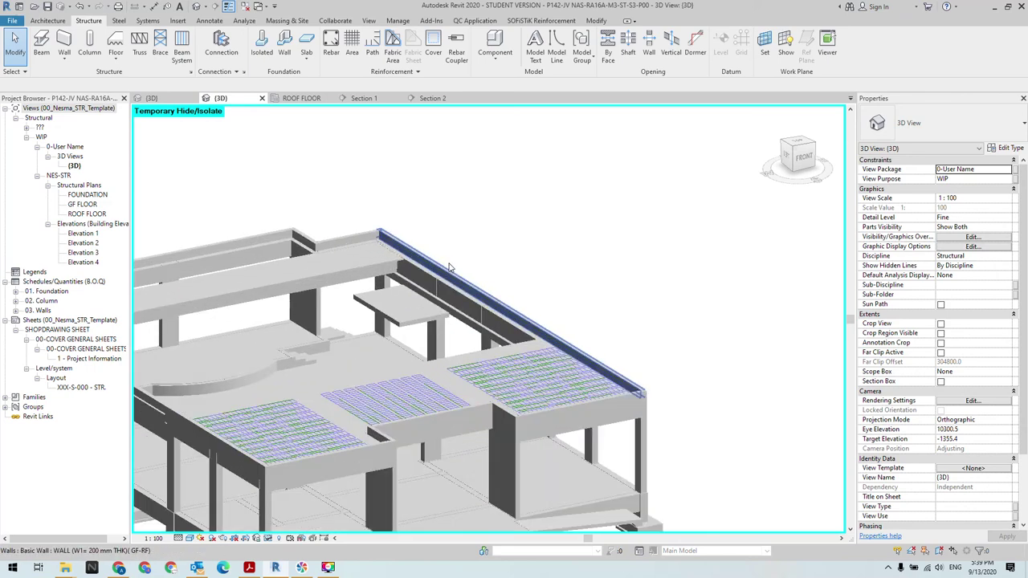
scroll(391, 265, up, 1)
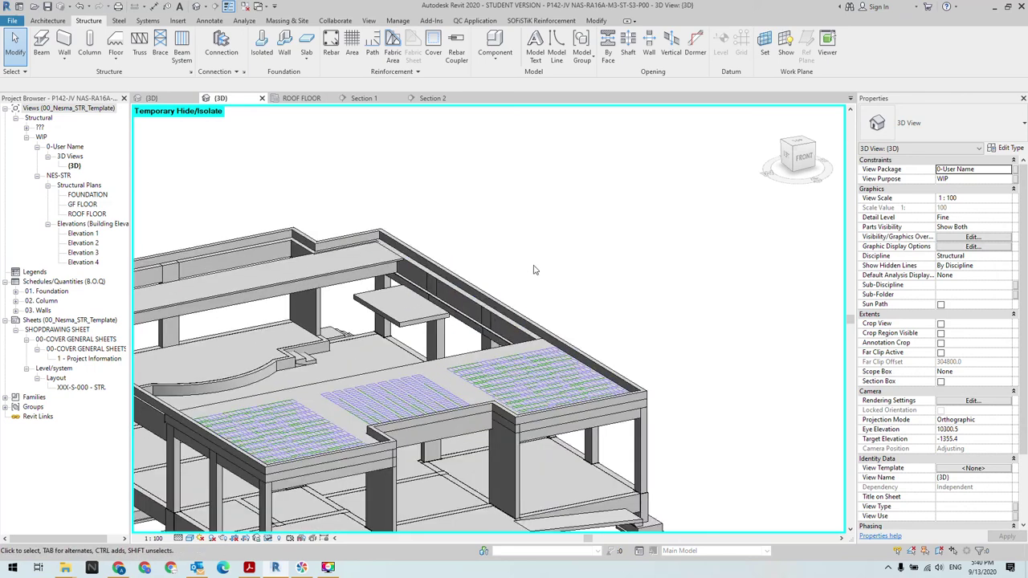